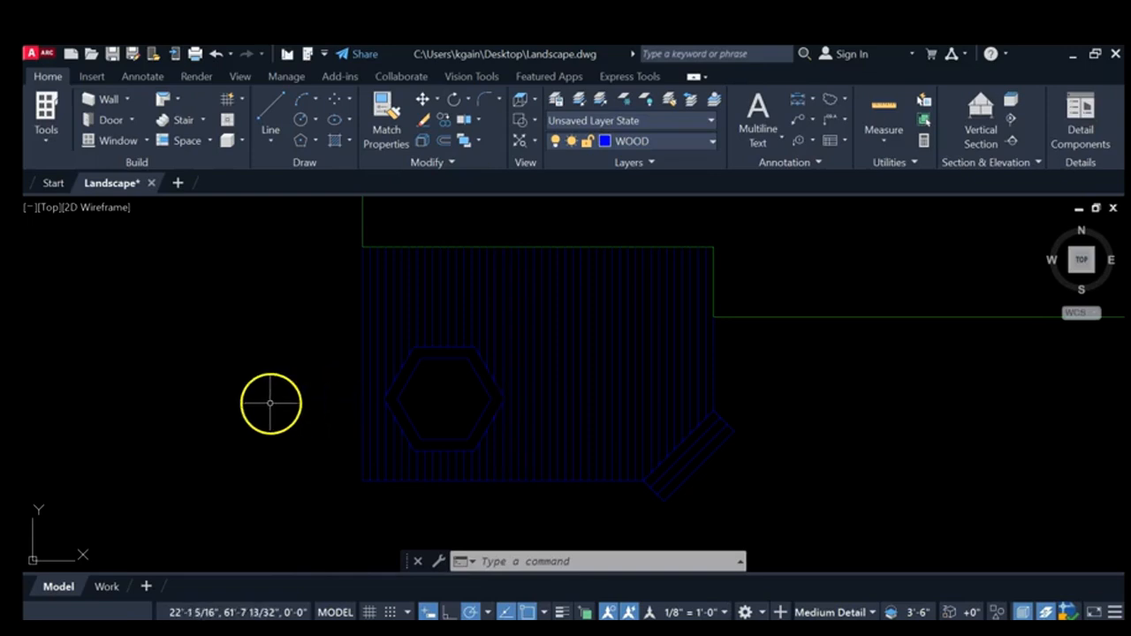
Offset the deck's lower edge inward twice, spacing the two parallel copies 2" apart
scroll(277, 419, "up", 3)
scroll(295, 424, "down", 3)
scroll(407, 389, "up", 2)
mouse_move(408, 389)
middle_mouse_down()
mouse_move(364, 437)
mouse_move(446, 384)
mouse_move(449, 352)
middle_mouse_up()
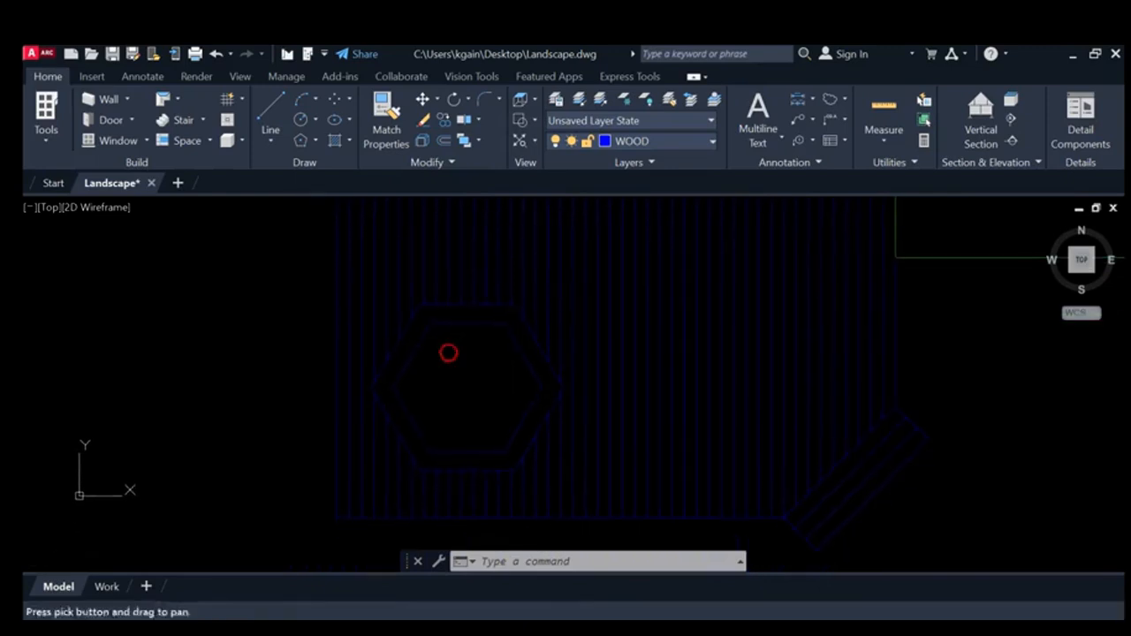
left_click(444, 143)
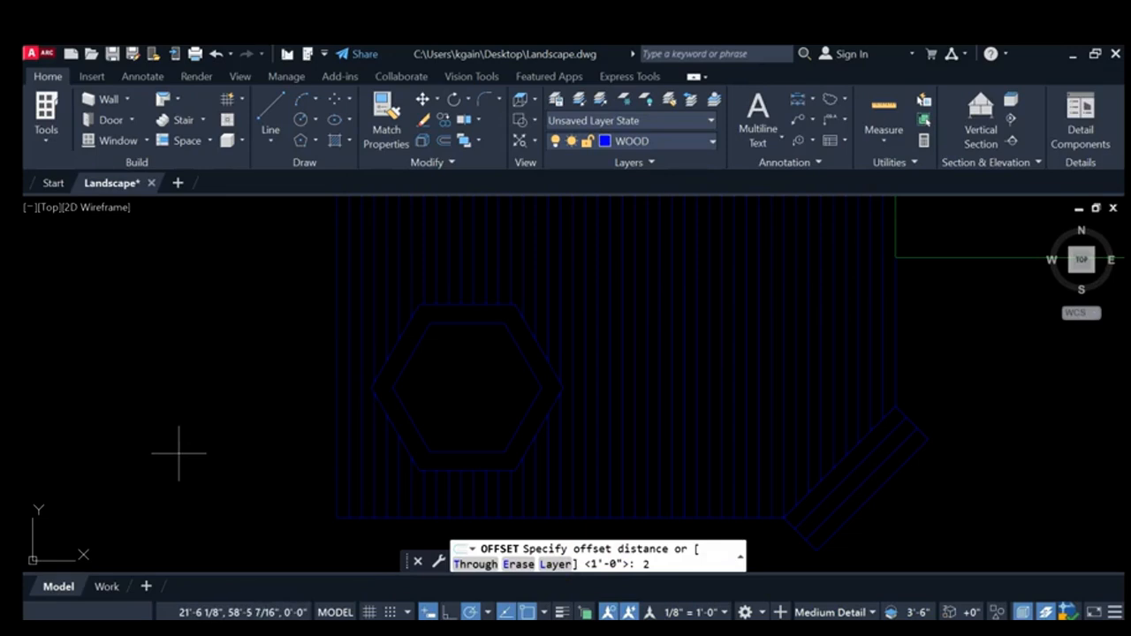
key("Return")
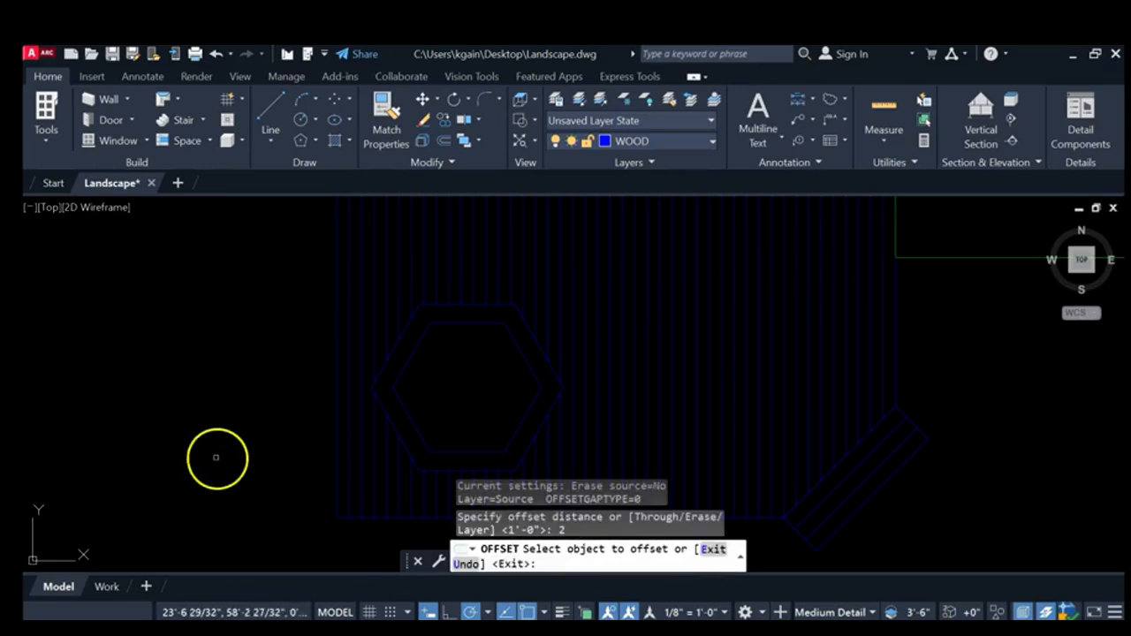
scroll(309, 486, "up", 3)
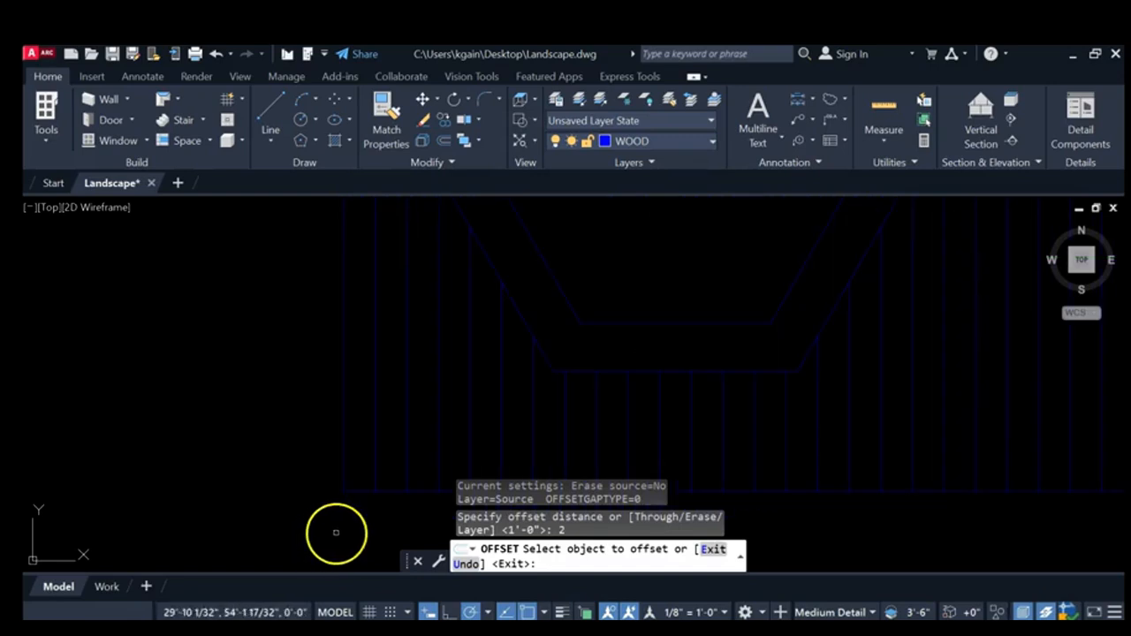
scroll(367, 503, "up", 2)
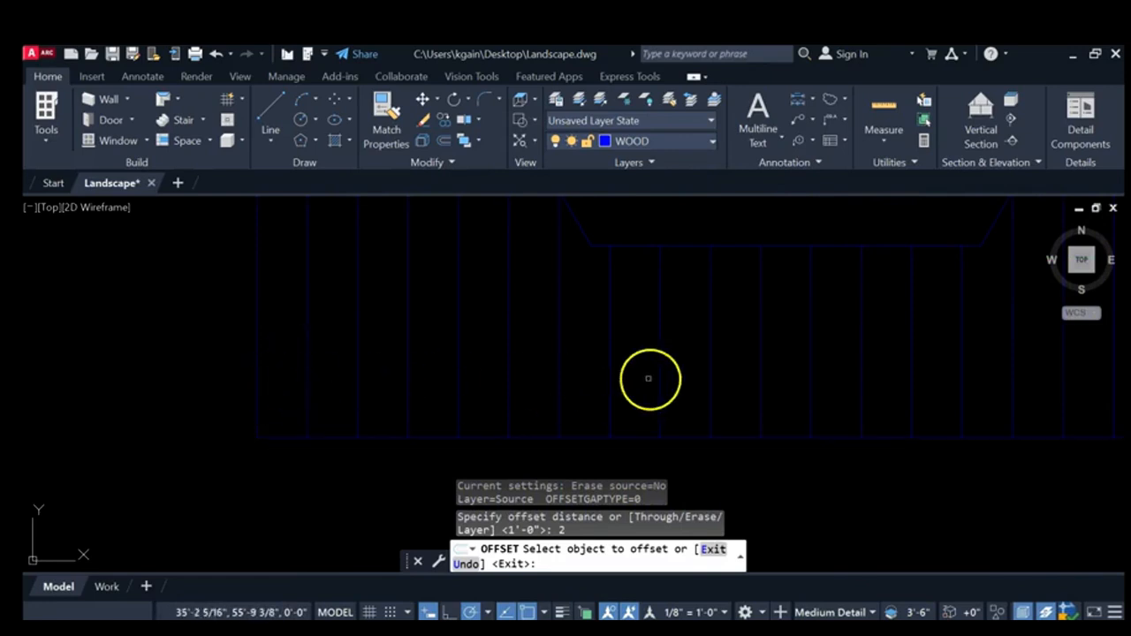
left_click(285, 436)
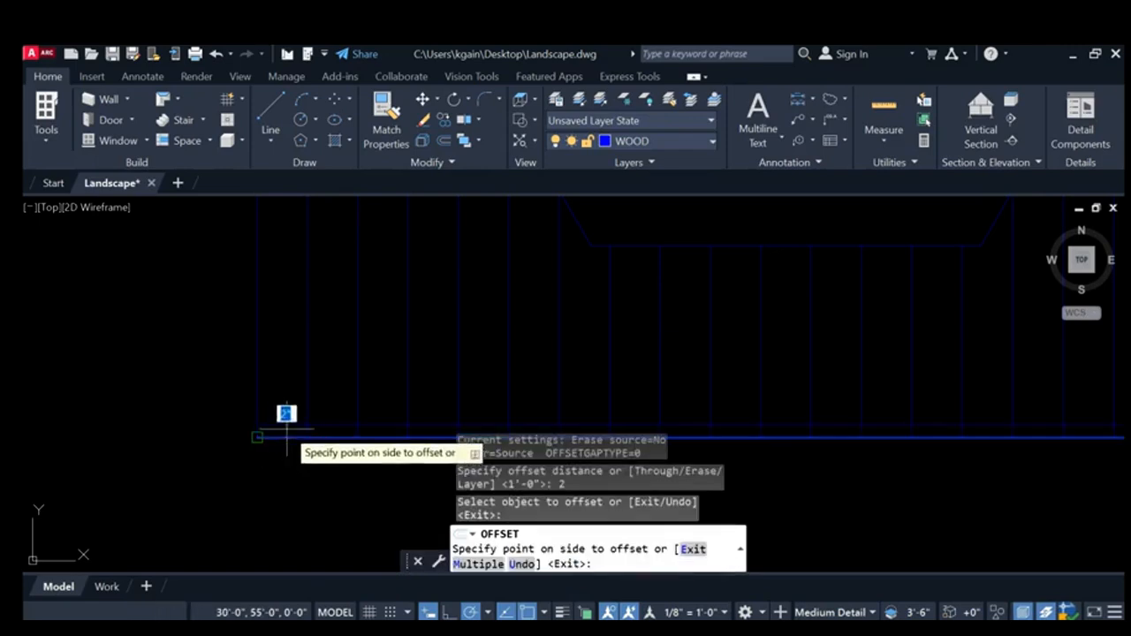
left_click(194, 323)
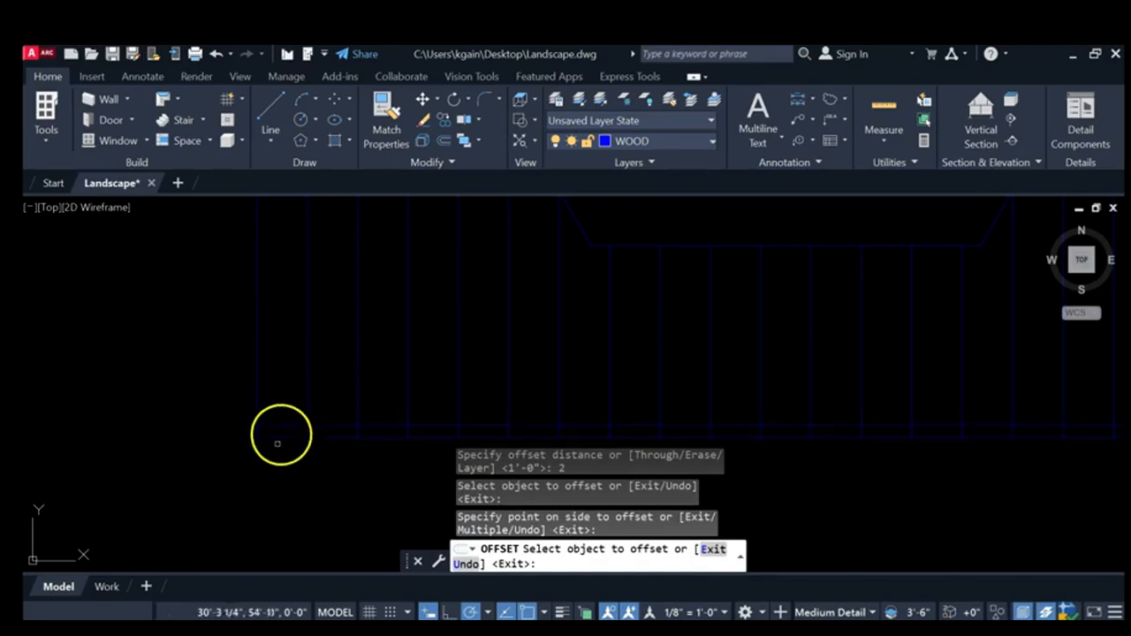
left_click(285, 426)
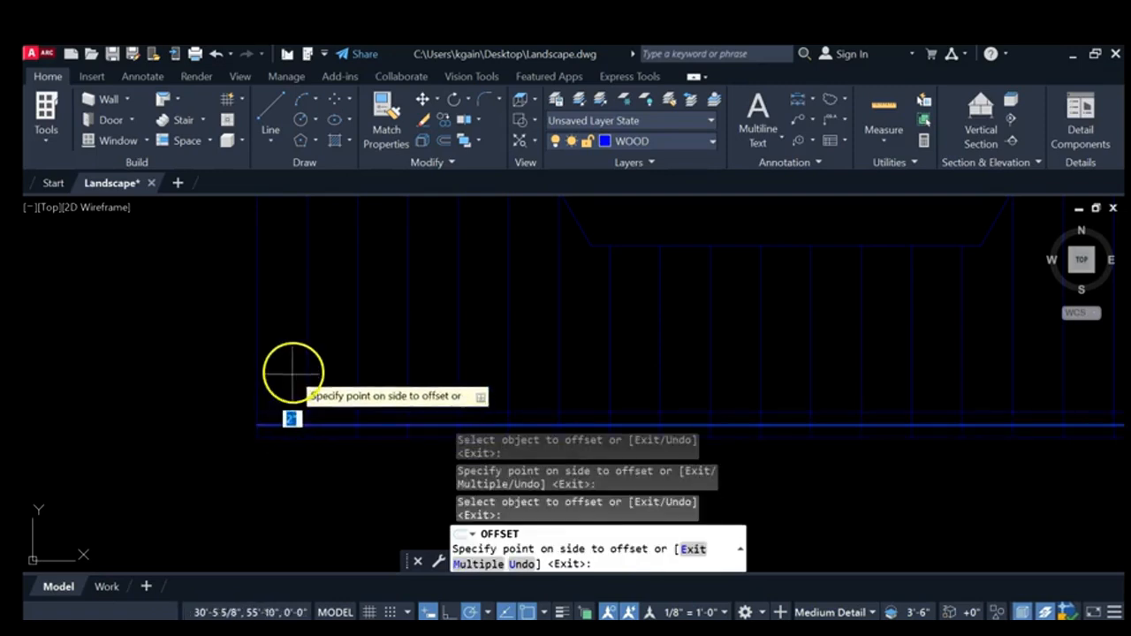
left_click(189, 284)
Offset the deck's left edge inward twice at 2" spacing
mouse_move(194, 412)
middle_mouse_down()
mouse_move(229, 416)
mouse_move(135, 409)
middle_mouse_up()
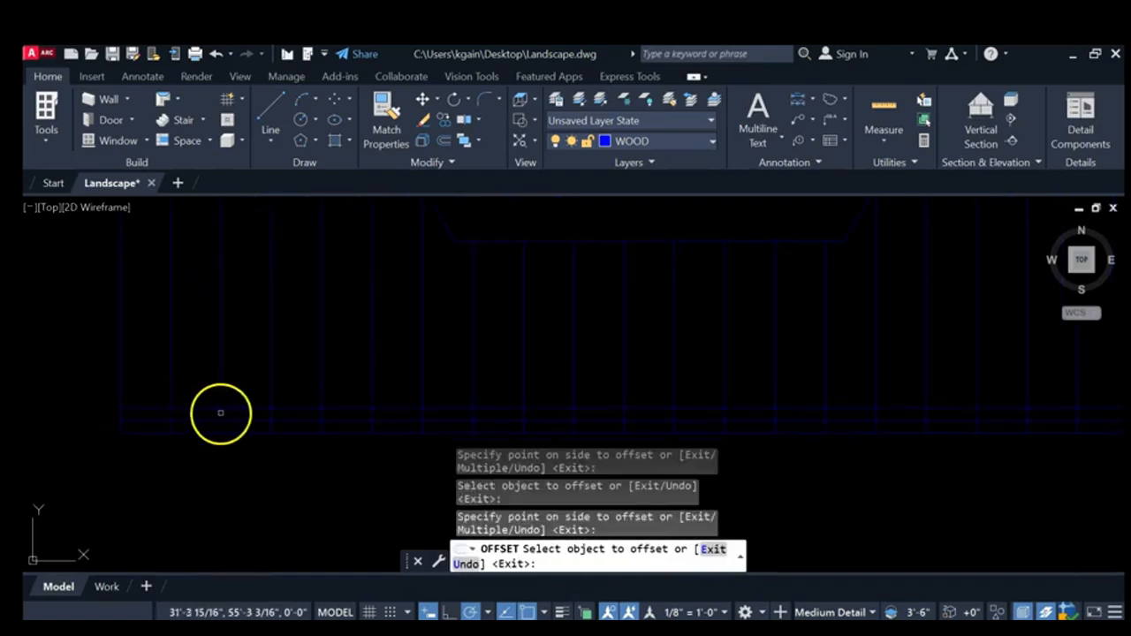
middle_click_drag(150, 397, 230, 423)
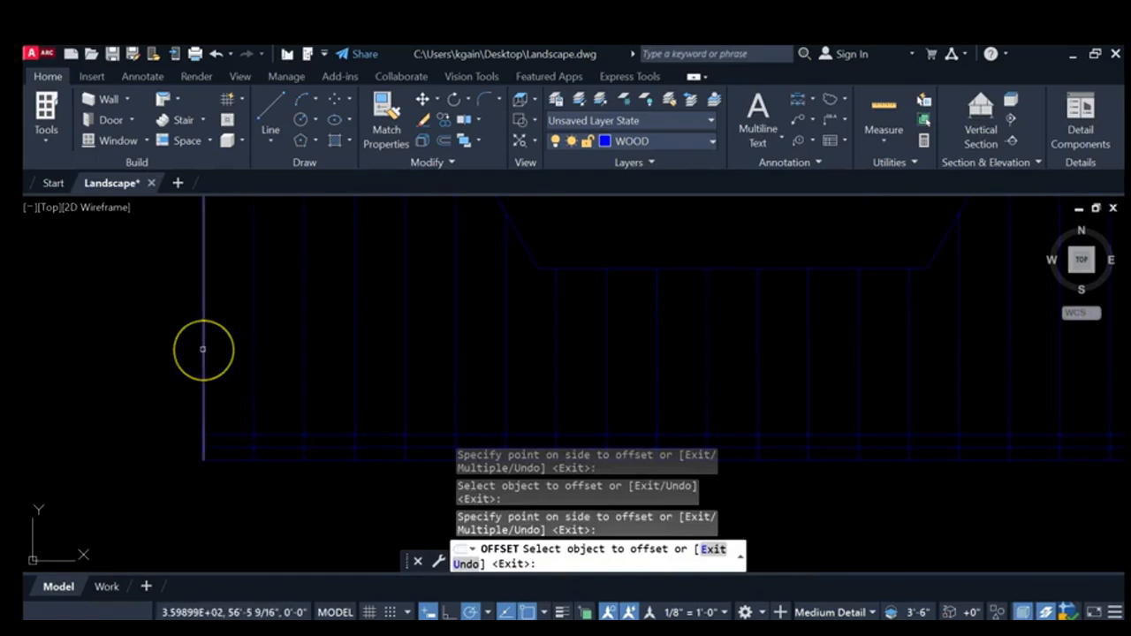
left_click(203, 349)
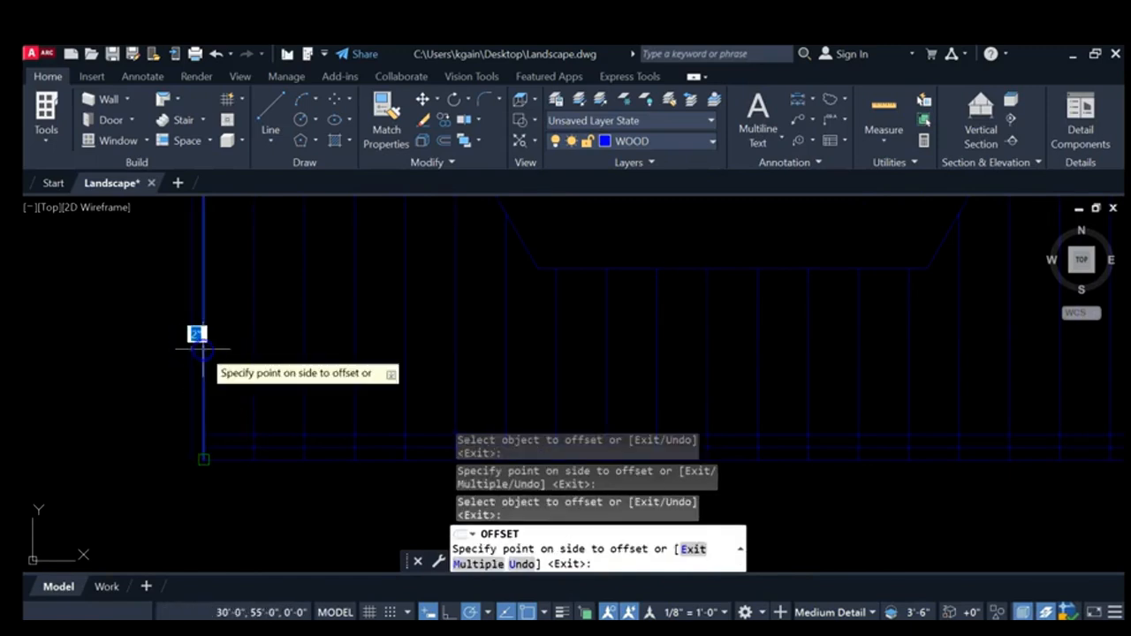
left_click(280, 344)
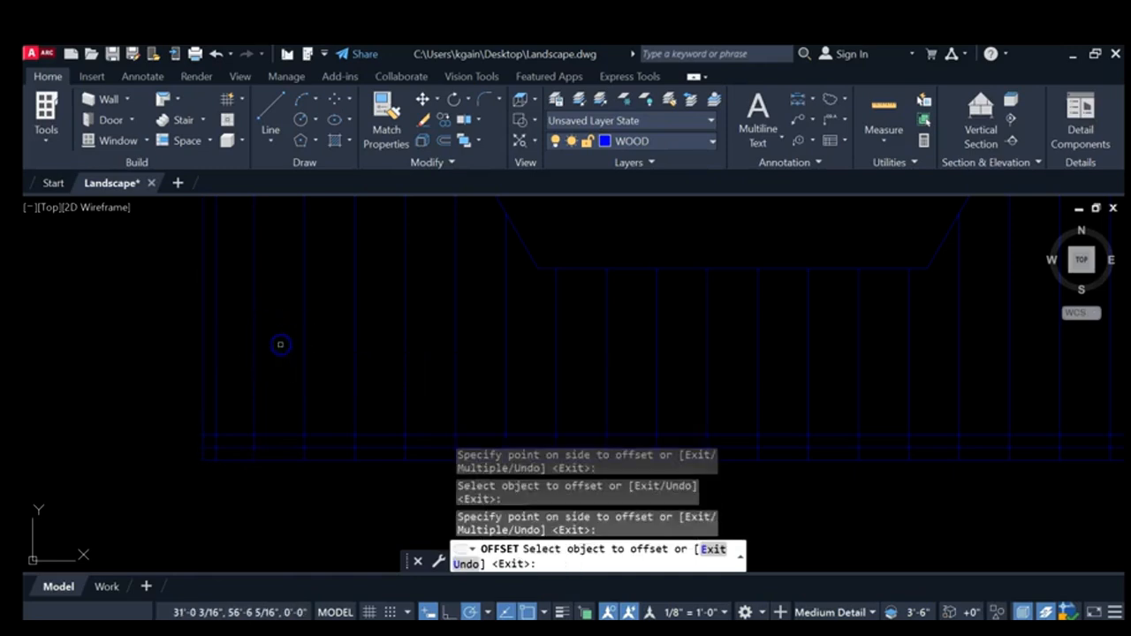
left_click(217, 344)
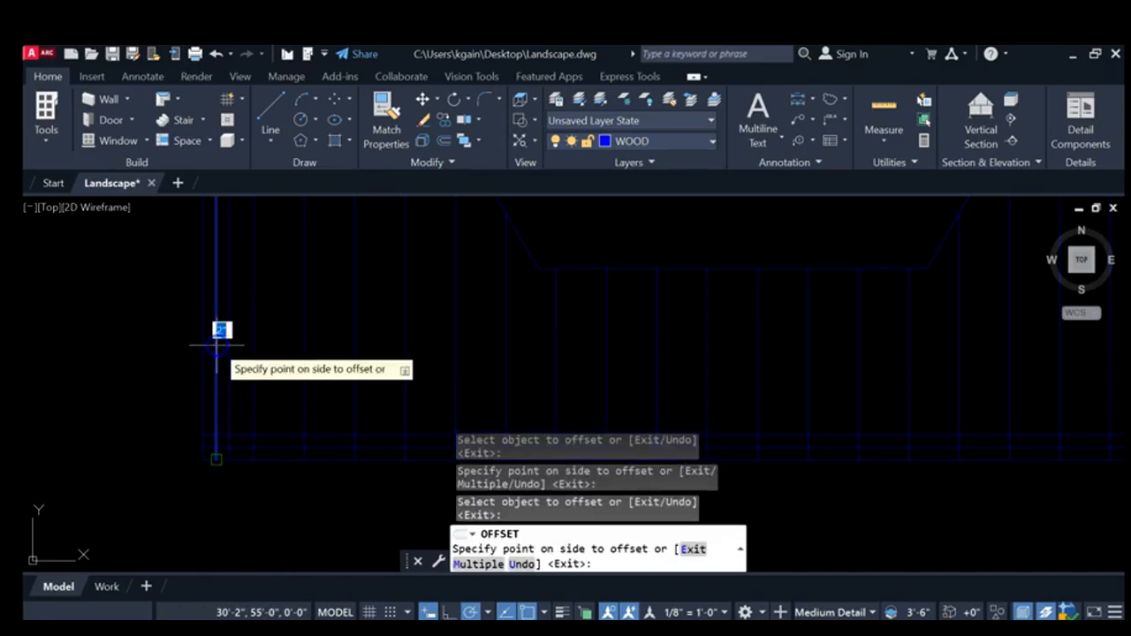
left_click(280, 343)
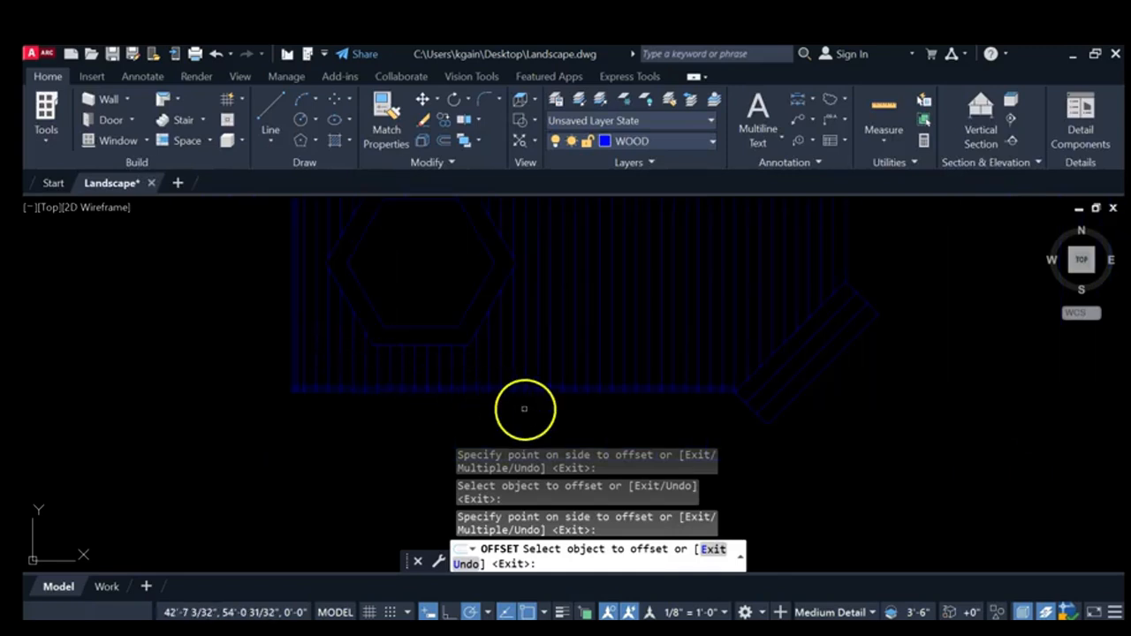
Offset the deck's right edge, above the diagonal stairs, inward twice at 2" spacing
mouse_move(911, 242)
middle_mouse_down()
mouse_move(615, 300)
mouse_move(451, 405)
middle_mouse_up()
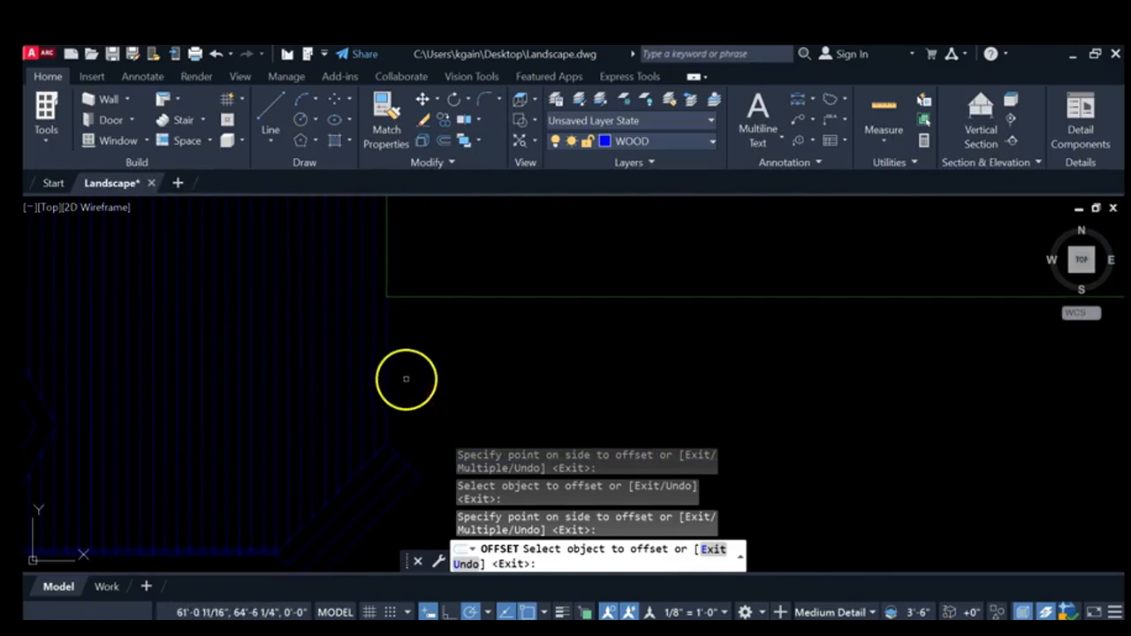
scroll(399, 377, "up", 4)
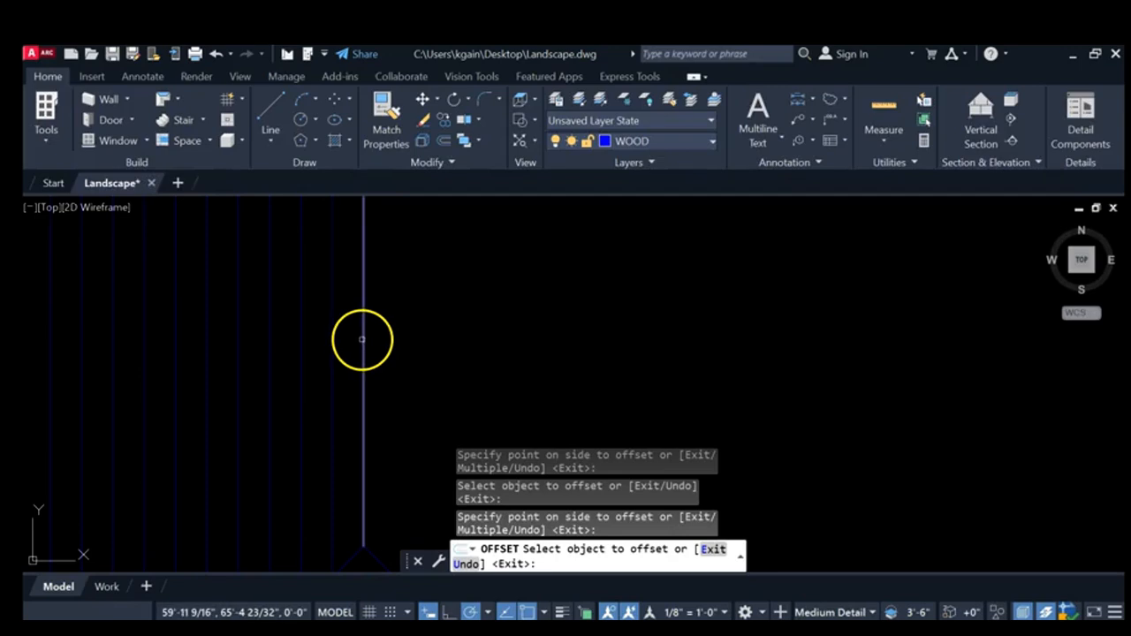
left_click(362, 338)
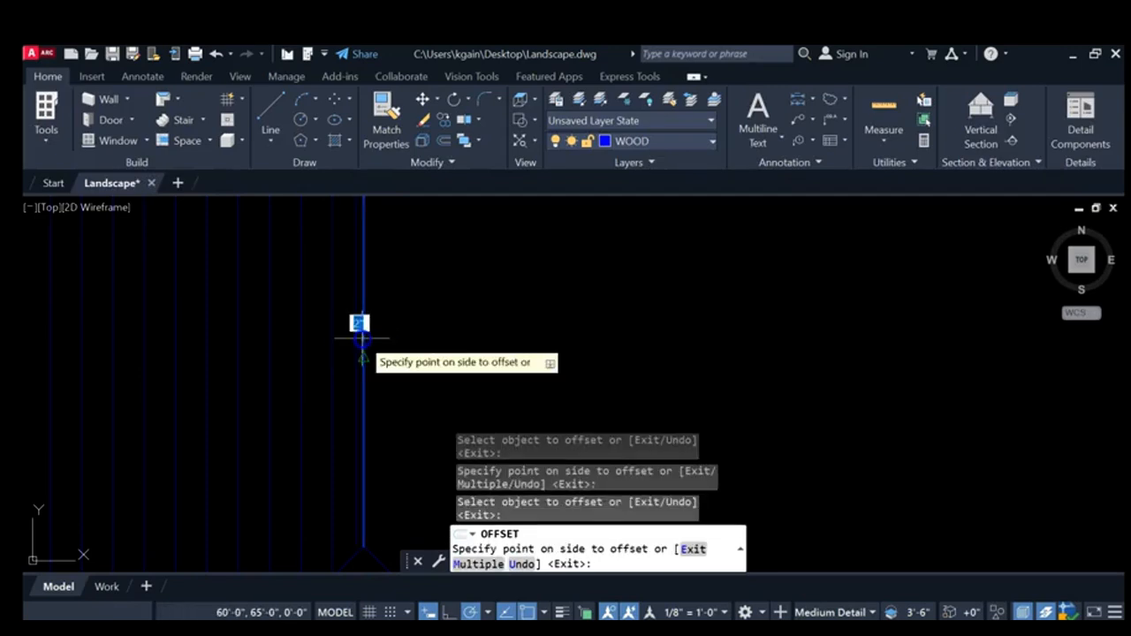
left_click(309, 342)
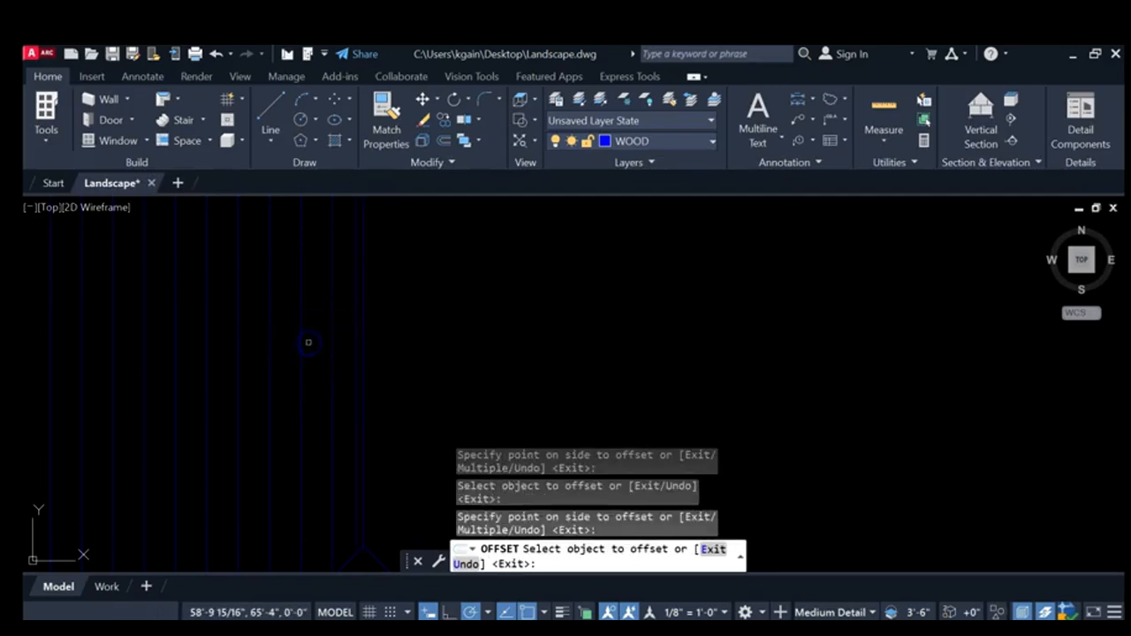
left_click(354, 336)
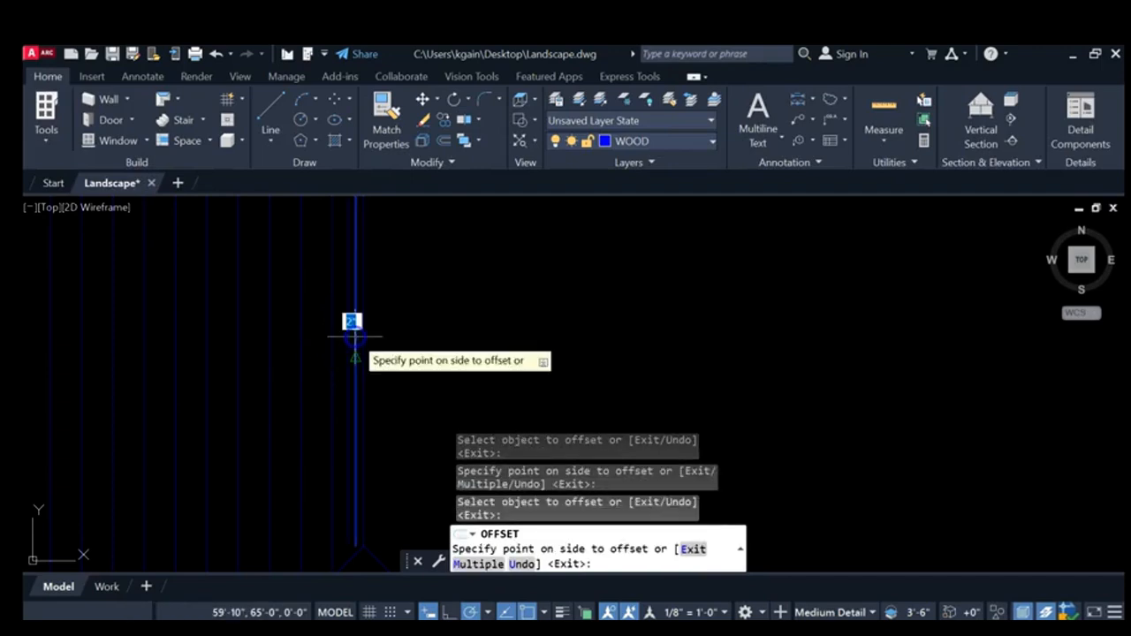
left_click(289, 334)
Offset the short upper-right end line of the diagonal stairs inward twice at 2" spacing
middle_click_drag(396, 387, 379, 294)
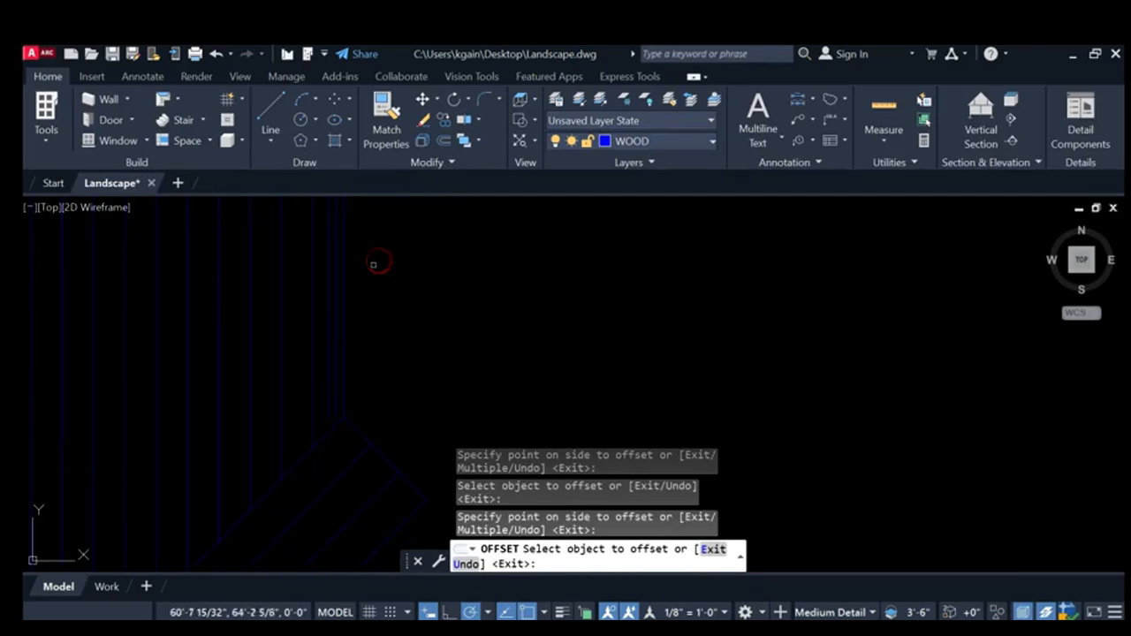
middle_click_drag(397, 421, 398, 388)
middle_click_drag(395, 321, 468, 358)
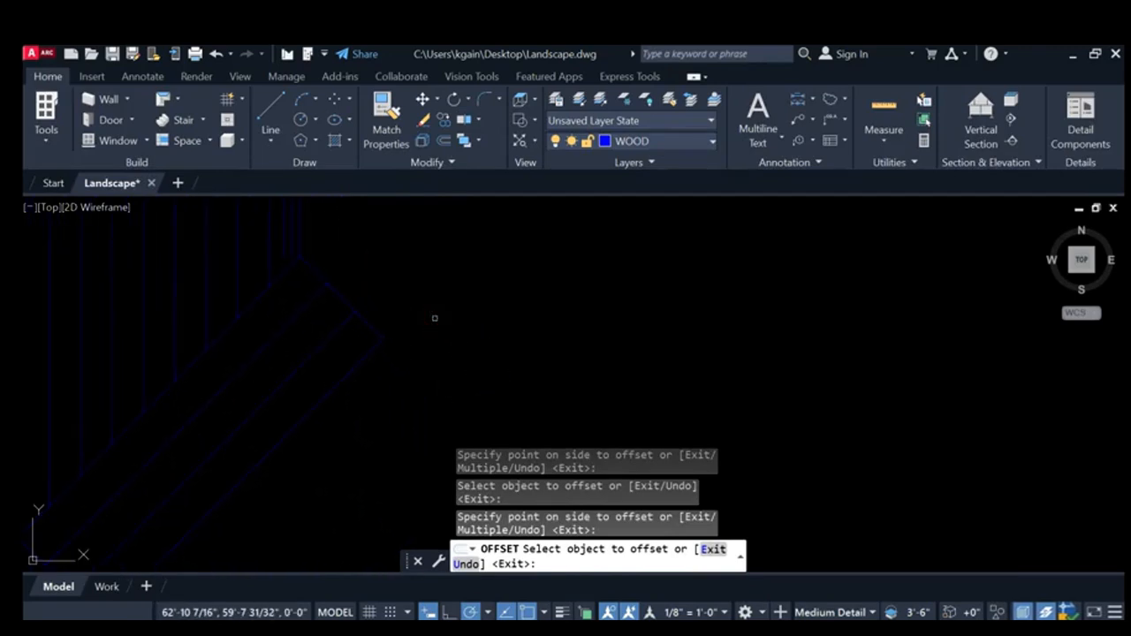
left_click(345, 300)
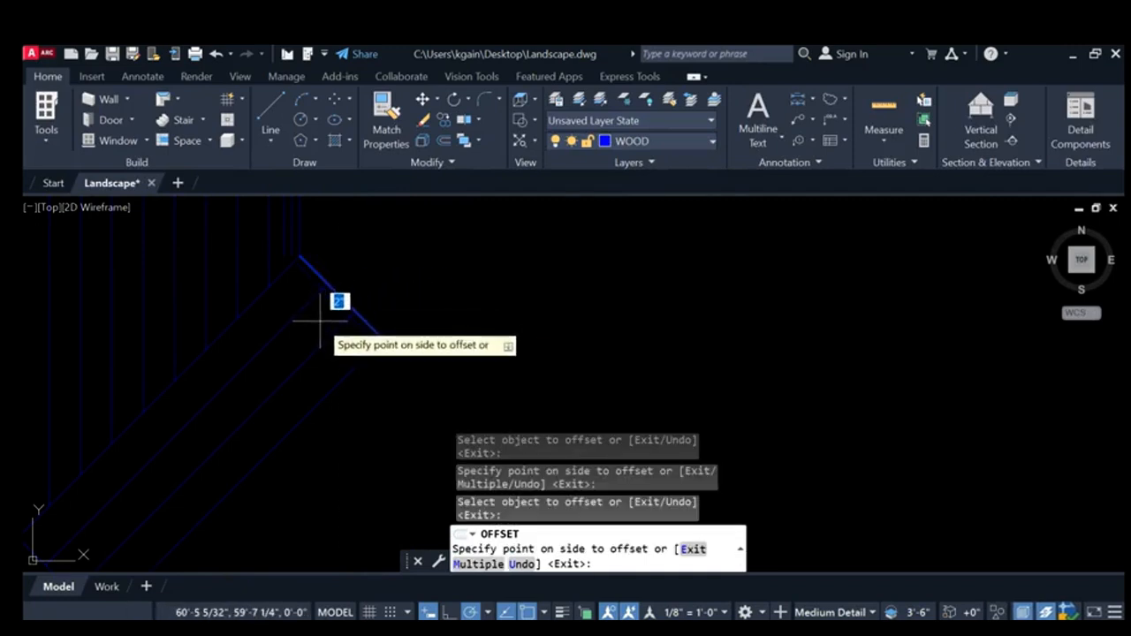
left_click(320, 319)
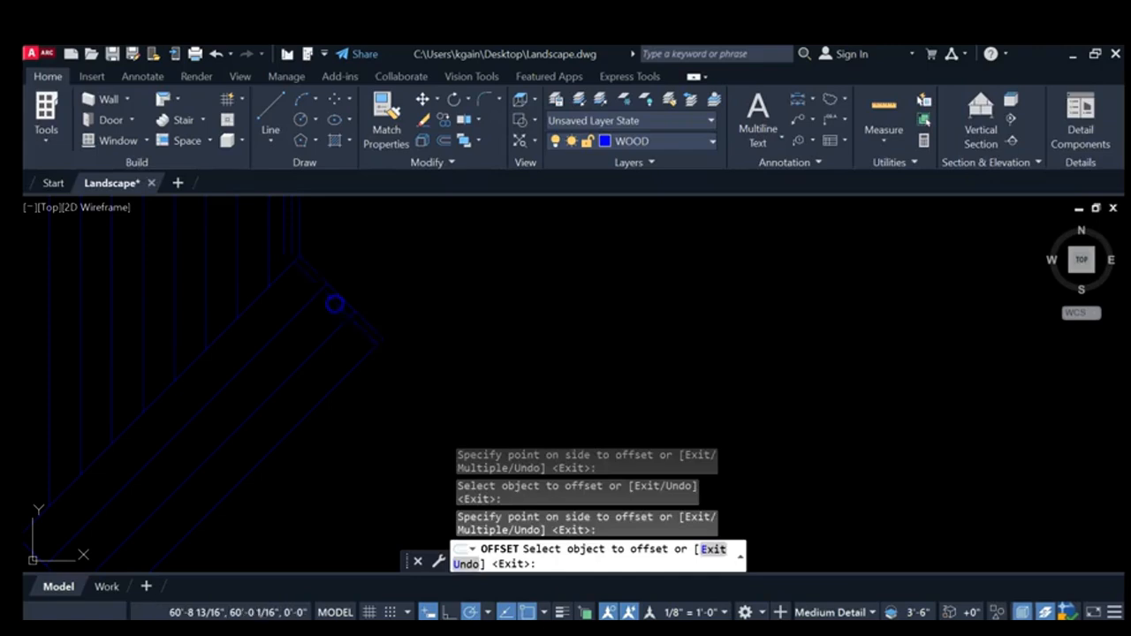
left_click(334, 304)
left_click(310, 325)
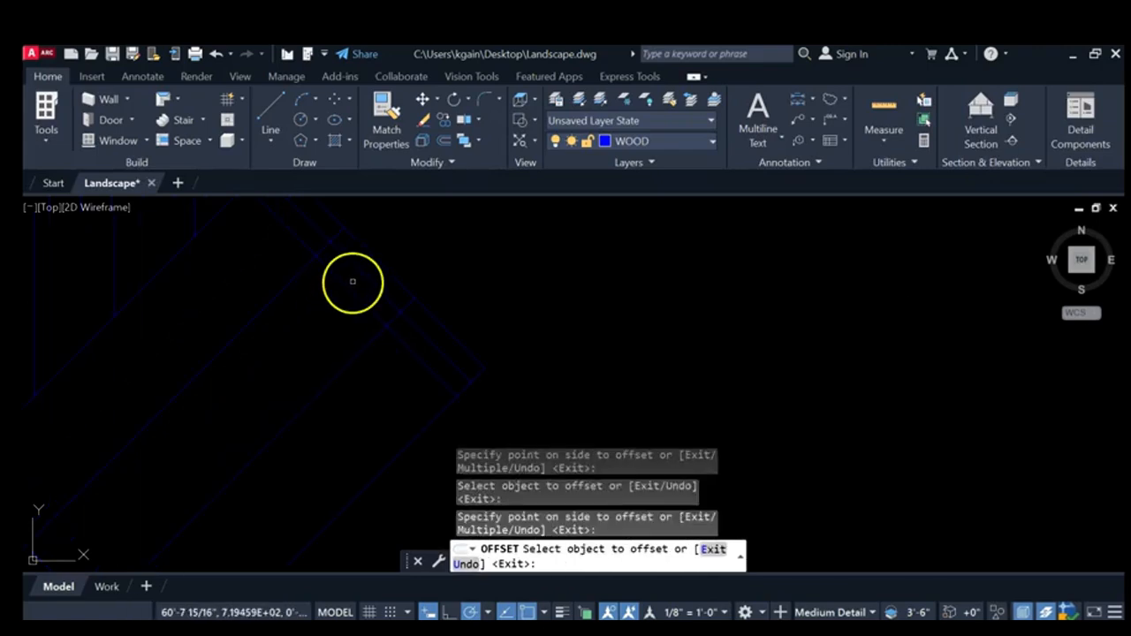
Offset the short lower-left end line of the diagonal stairs inward twice at 2" spacing
mouse_move(298, 351)
middle_mouse_down()
mouse_move(273, 427)
mouse_move(371, 315)
mouse_move(360, 318)
middle_mouse_up()
mouse_move(259, 397)
middle_mouse_down()
mouse_move(326, 330)
mouse_move(369, 310)
mouse_move(358, 314)
middle_mouse_up()
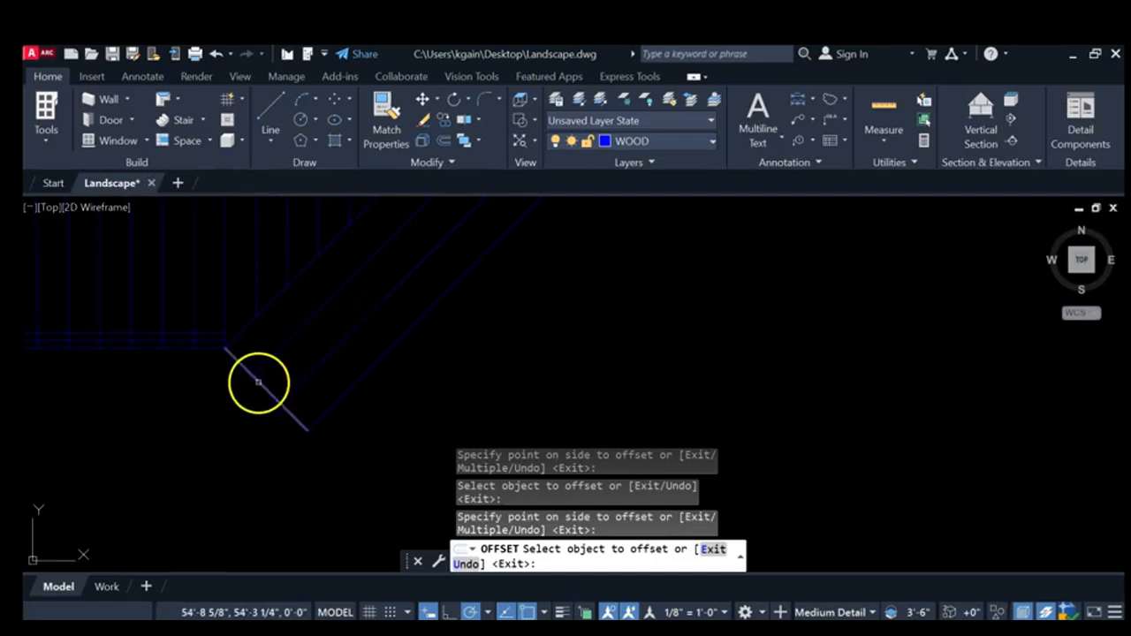
left_click(258, 381)
left_click(305, 353)
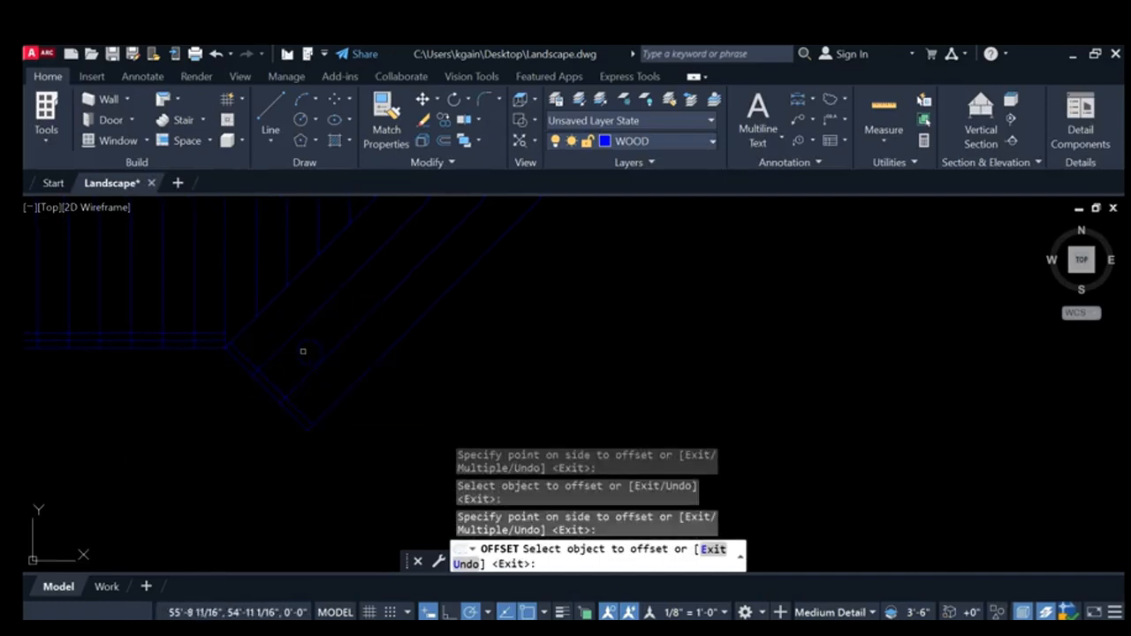
left_click(268, 378)
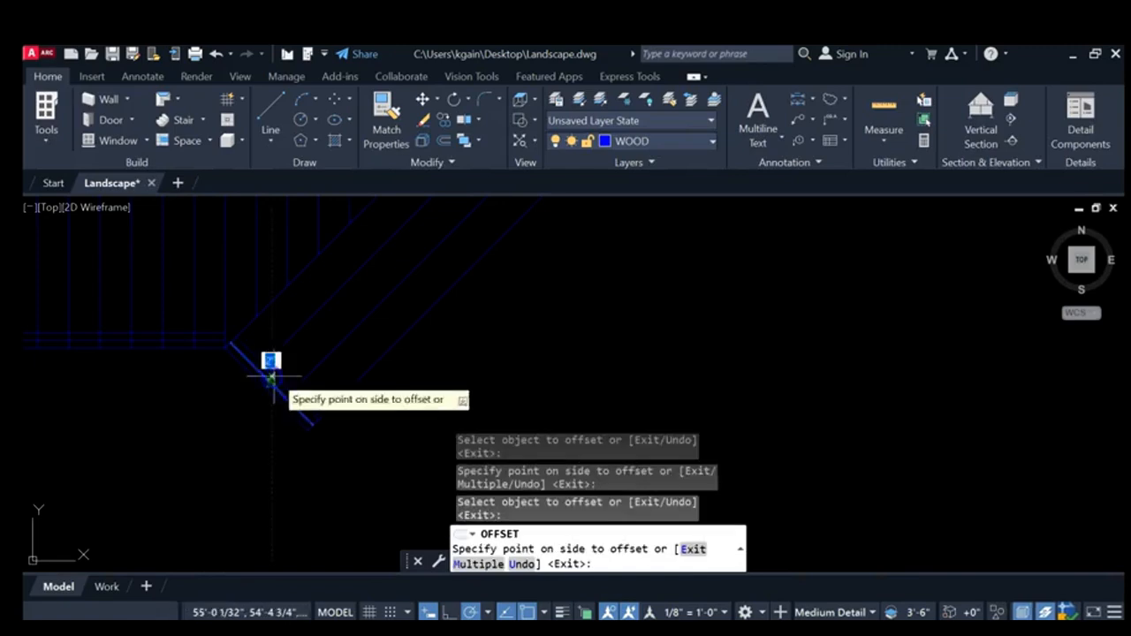
left_click(322, 341)
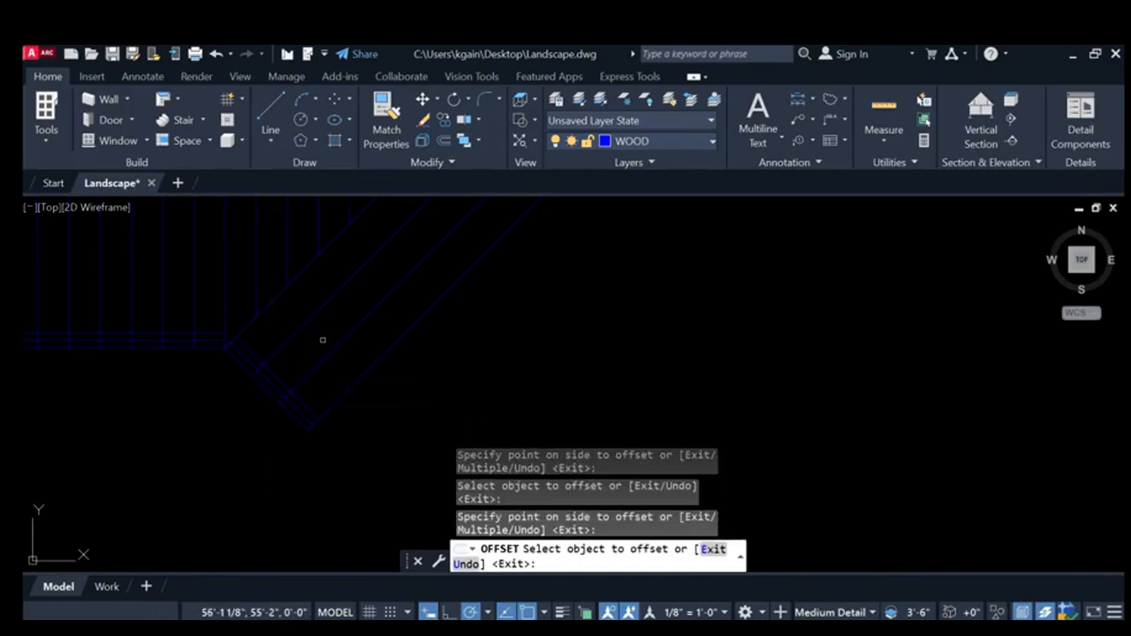
Offset the long outer edge of the diagonal stairs 2" inward toward the deck
middle_click_drag(323, 338, 288, 360)
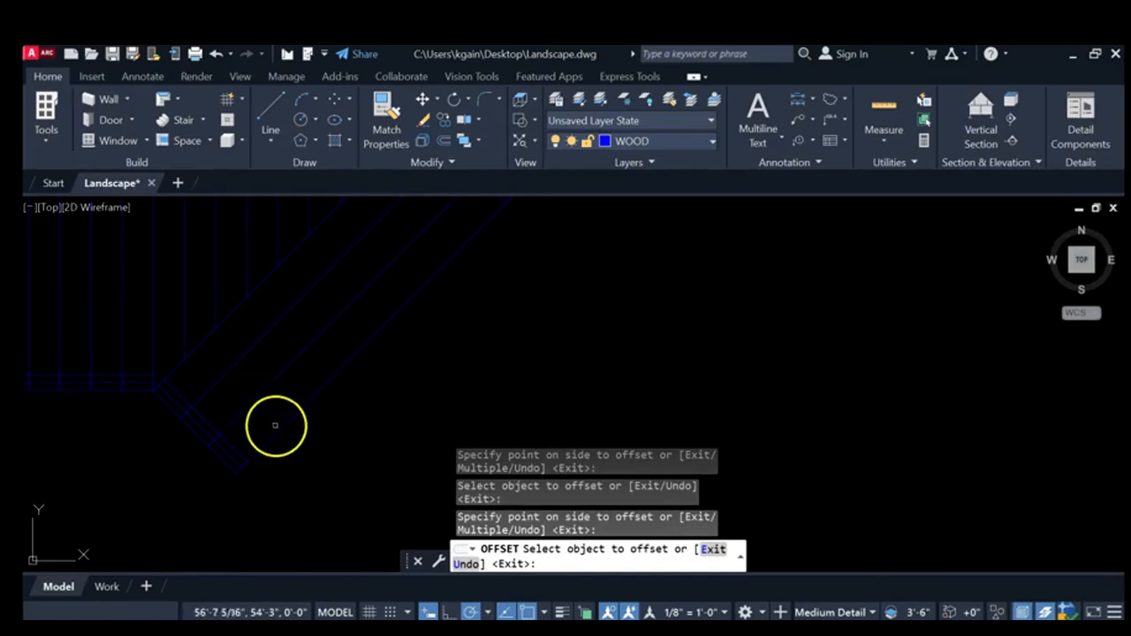
middle_click_drag(278, 403, 231, 432)
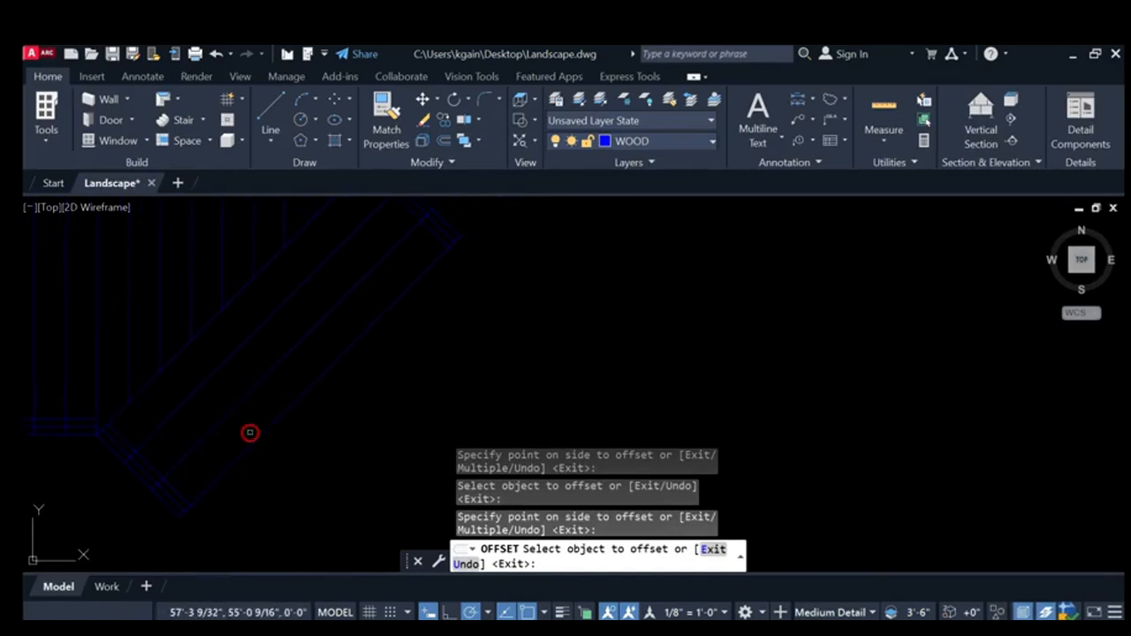
left_click(278, 417)
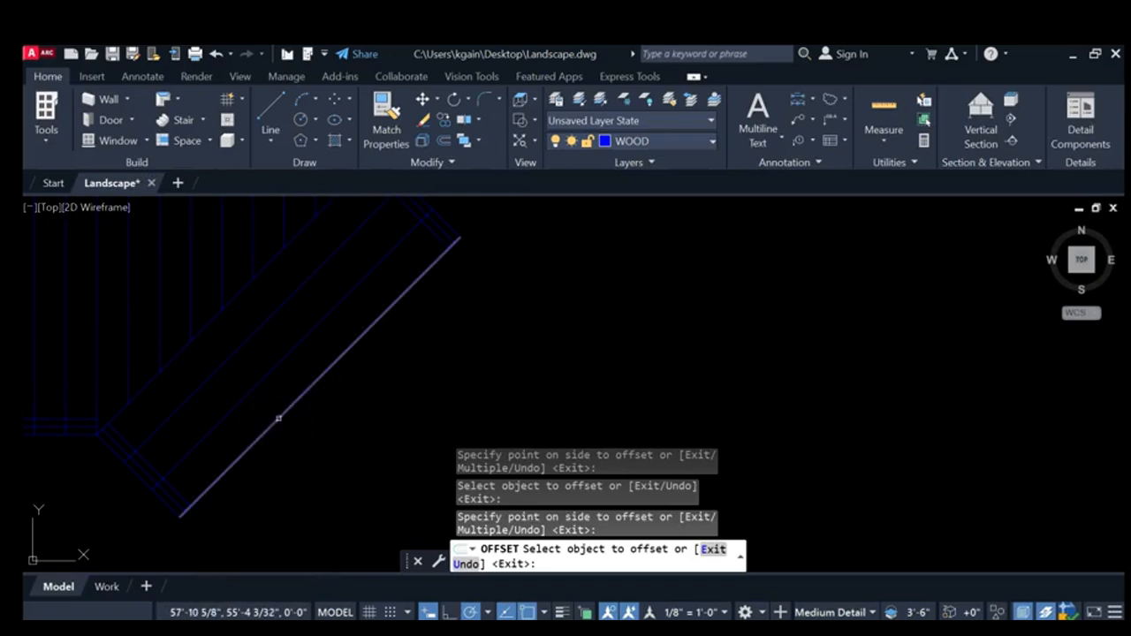
left_click(278, 417)
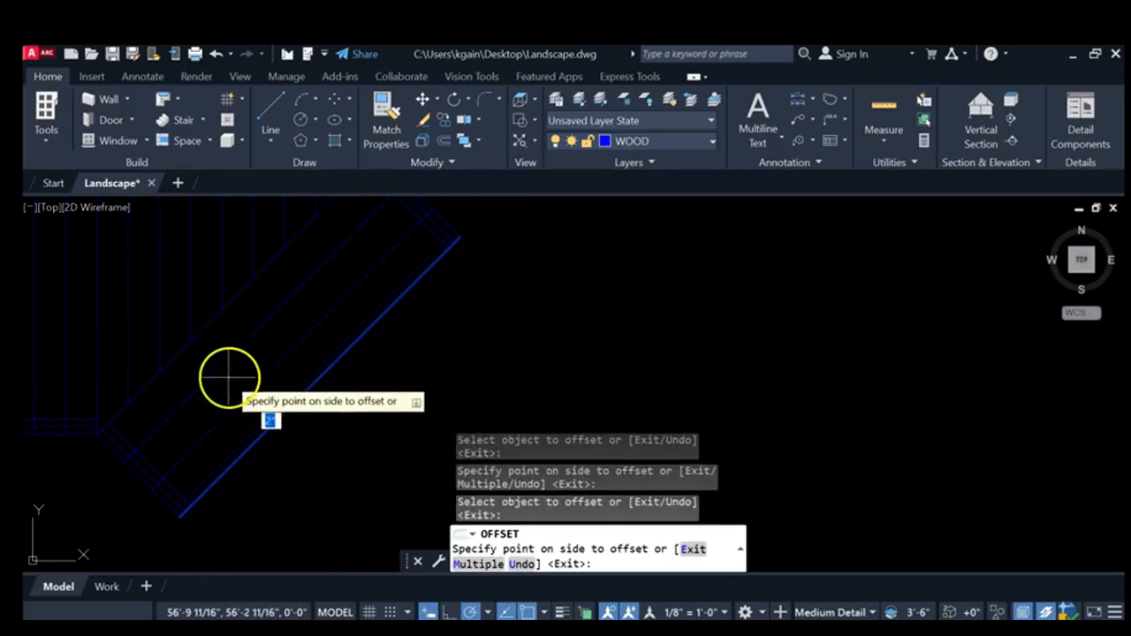
left_click(186, 340)
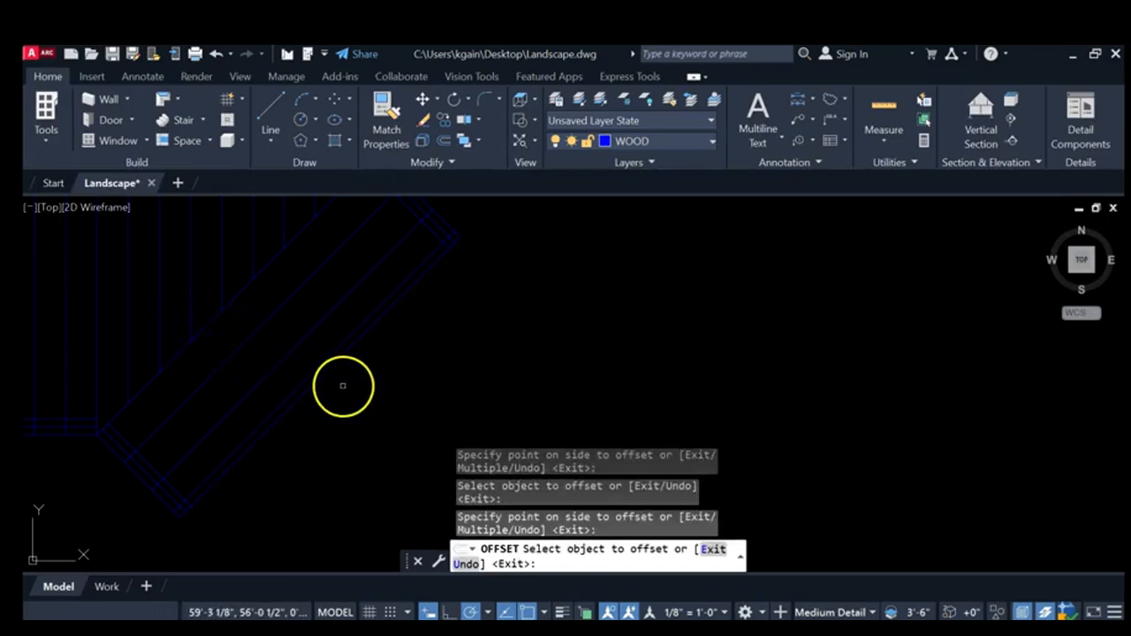
left_click(298, 453)
middle_click_drag(388, 452, 442, 455)
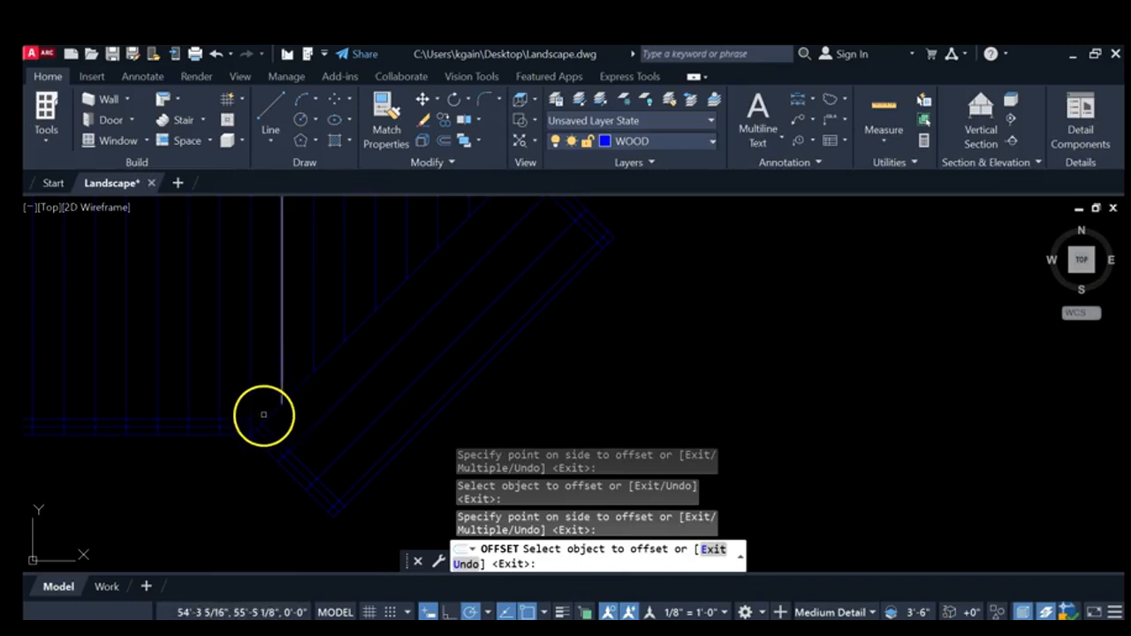
middle_click_drag(209, 460, 442, 419)
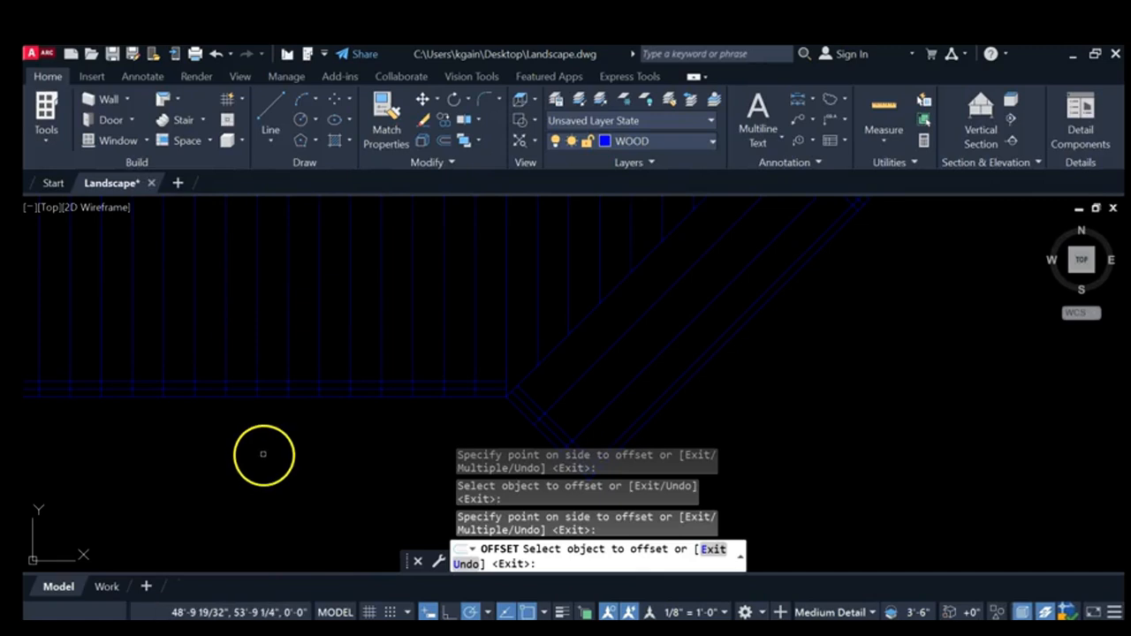
Fence-trim the overlapping border lines and first board line between the offset borders at the deck's lower-left corner
key("Escape")
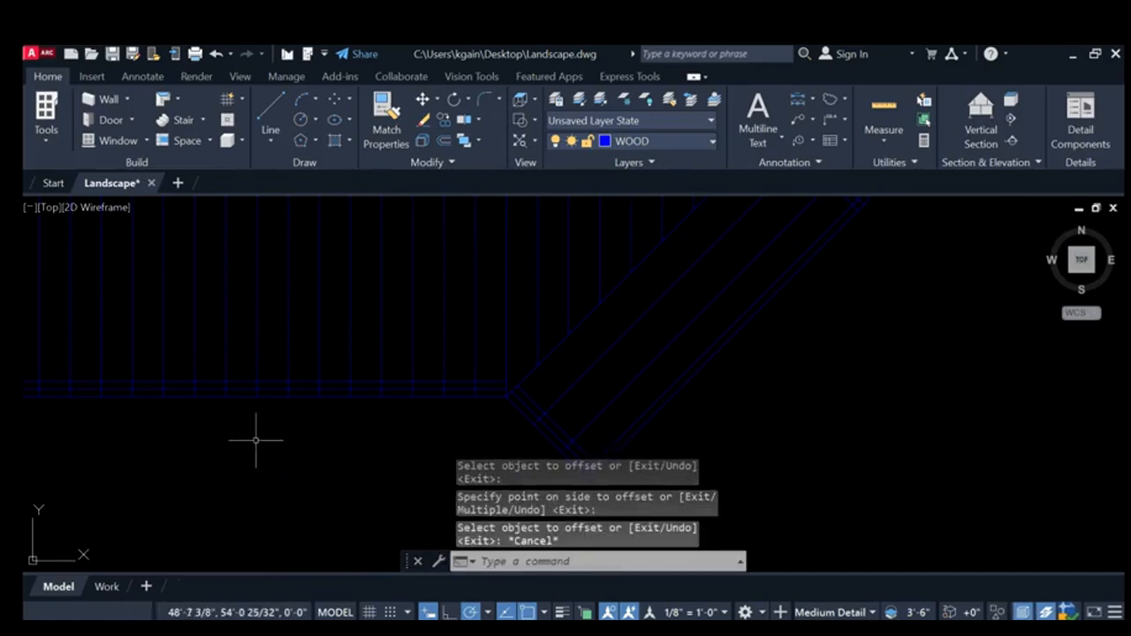
mouse_move(92, 472)
middle_mouse_down()
mouse_move(376, 393)
mouse_move(68, 379)
mouse_move(89, 392)
mouse_move(255, 395)
mouse_move(326, 421)
middle_mouse_up()
mouse_move(39, 422)
middle_mouse_down()
mouse_move(363, 412)
mouse_move(364, 426)
middle_mouse_up()
mouse_move(340, 374)
middle_mouse_down()
mouse_move(332, 466)
mouse_move(244, 502)
middle_mouse_up()
middle_click_drag(183, 432, 157, 412)
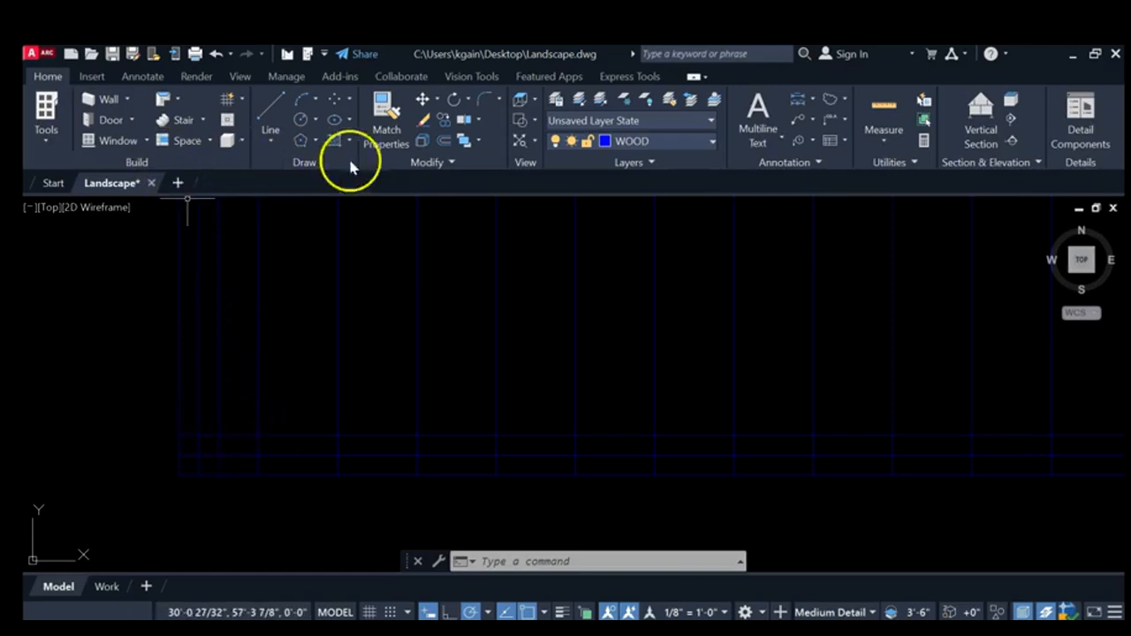
left_click(479, 117)
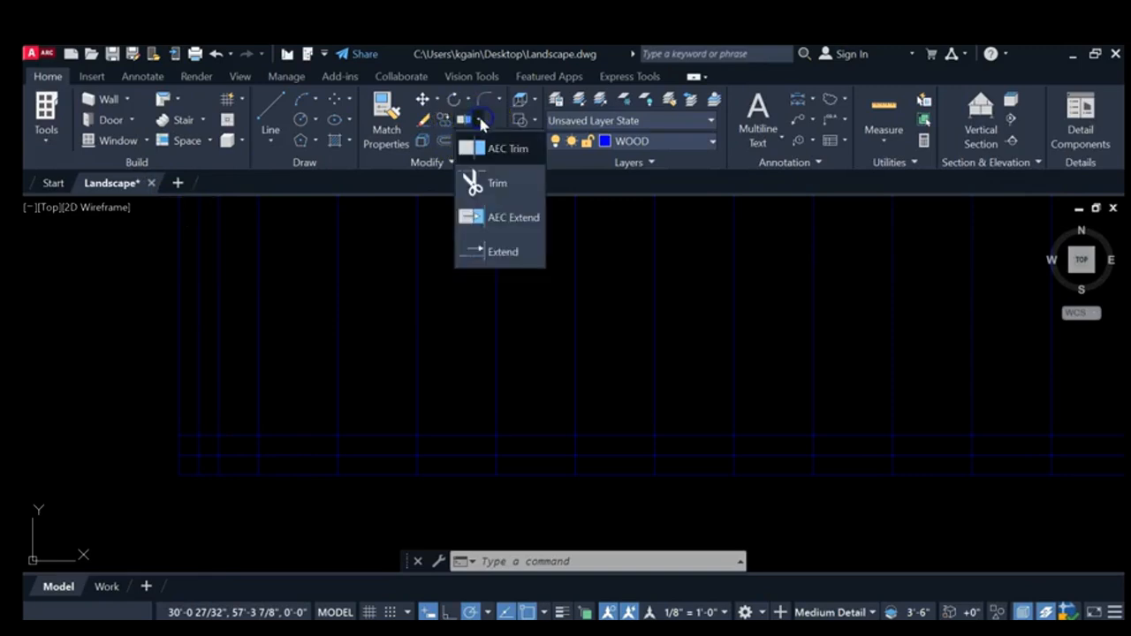
left_click(473, 179)
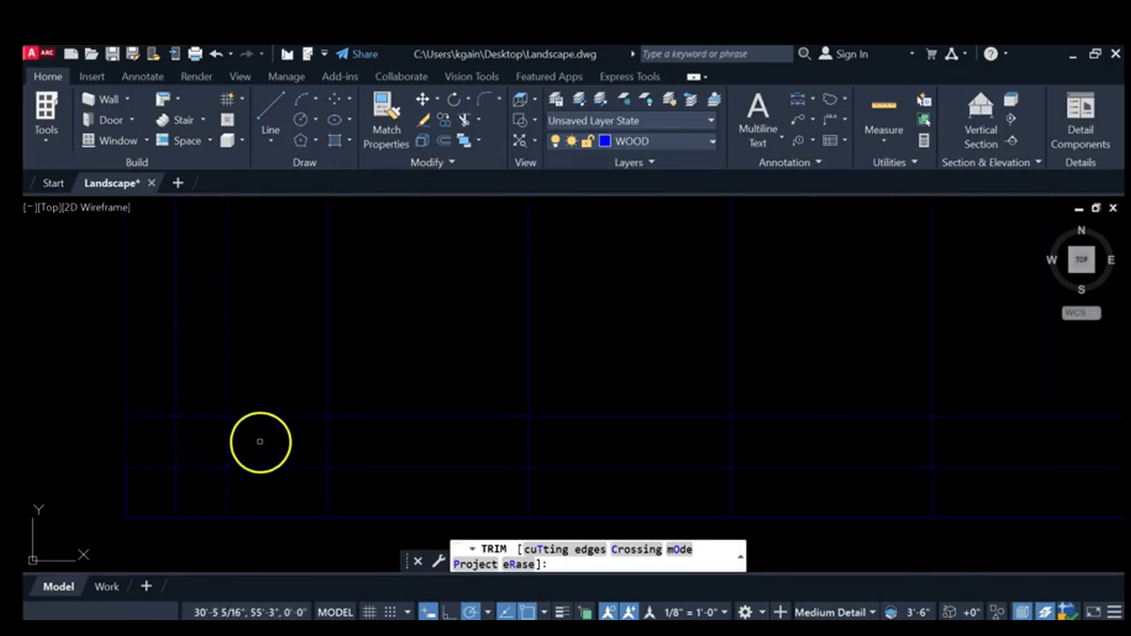
left_click(203, 280)
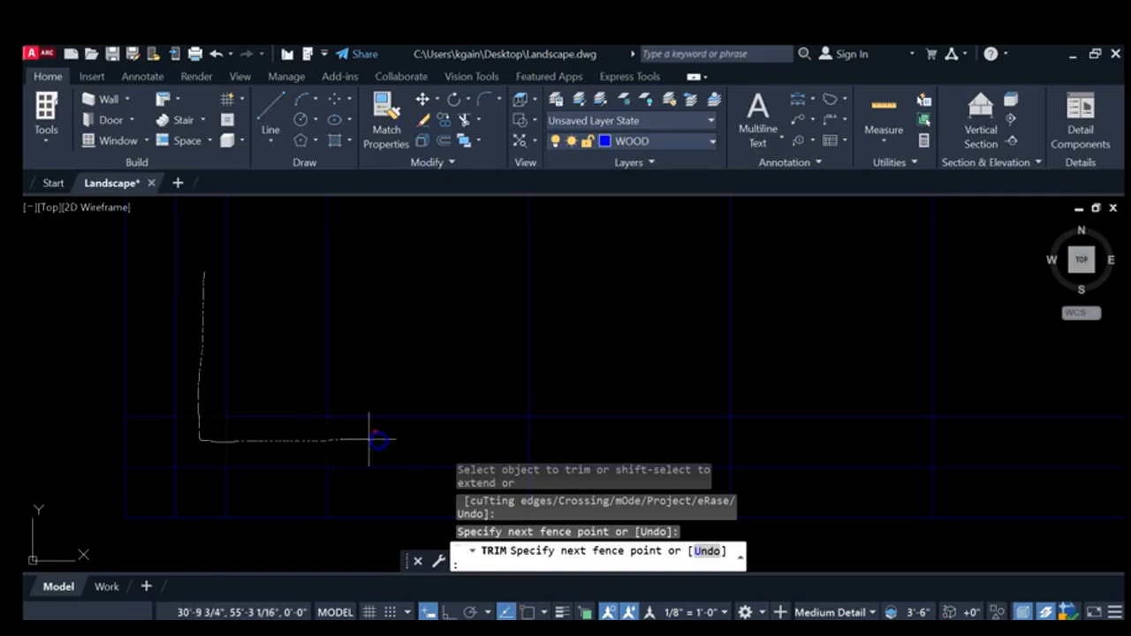
key("Return")
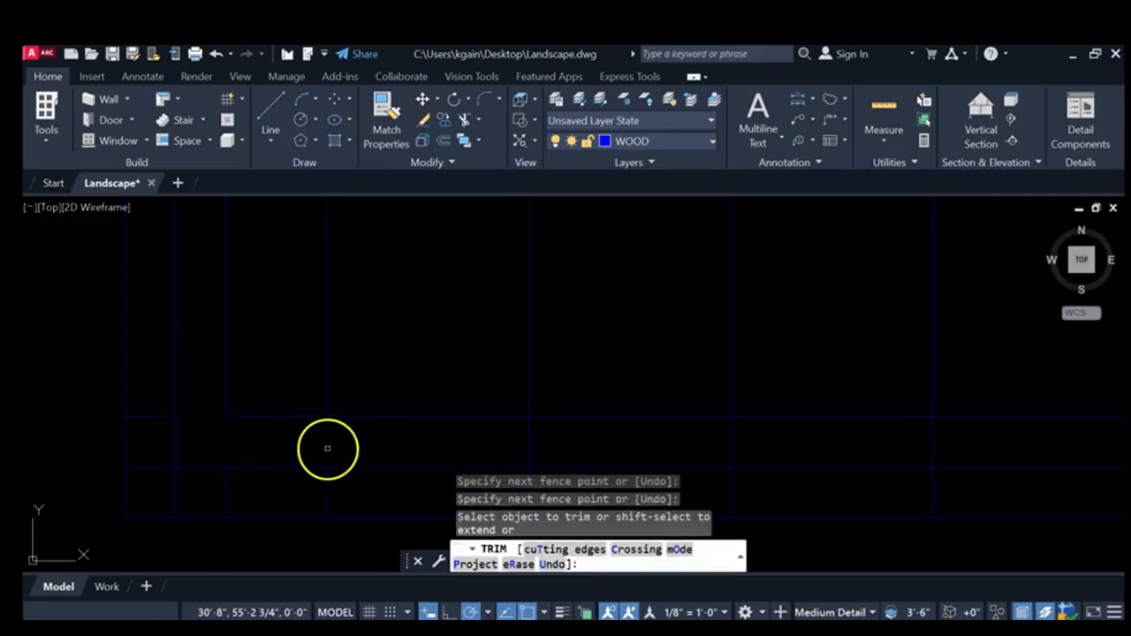
Trim the leftover border stubs outside the offset lines to clean up the deck's lower-left corner
left_click(329, 346)
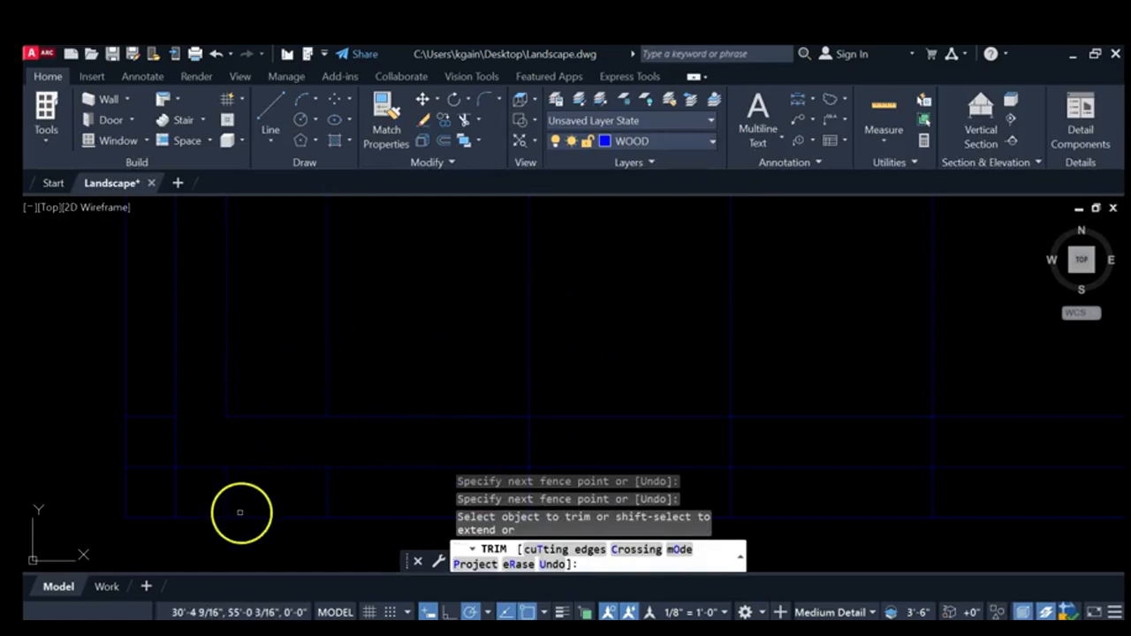
left_click(232, 486)
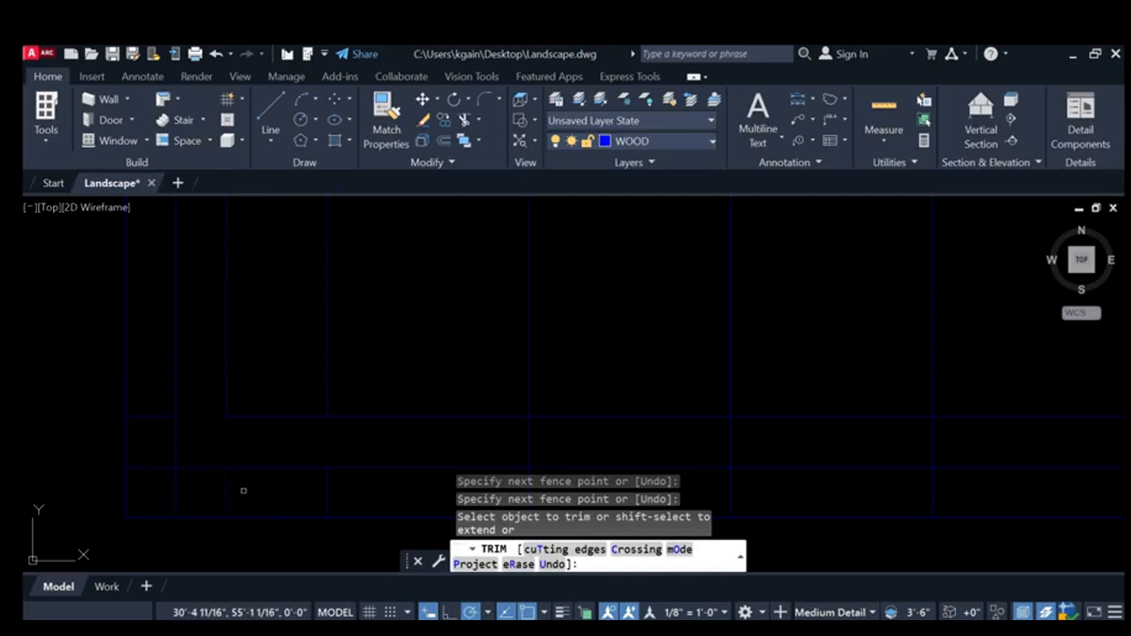
left_click(204, 488)
key("Return")
left_click(147, 393)
key("Return")
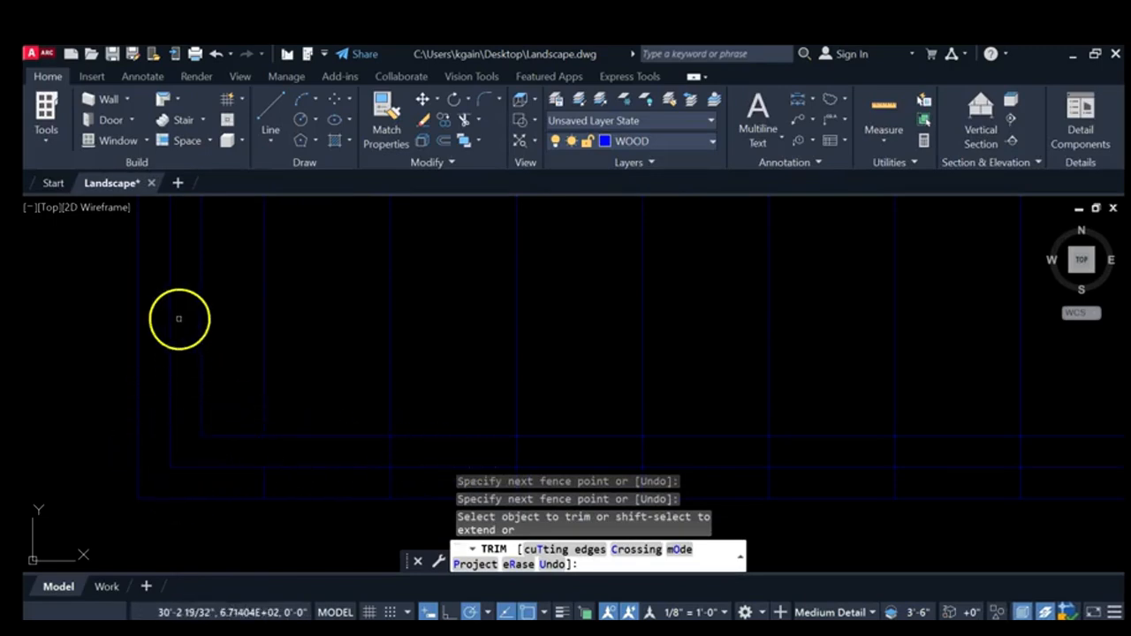
Fence-trim the board lines between the two inner border lines along the left part of the deck's bottom edge
middle_click_drag(296, 378, 203, 341)
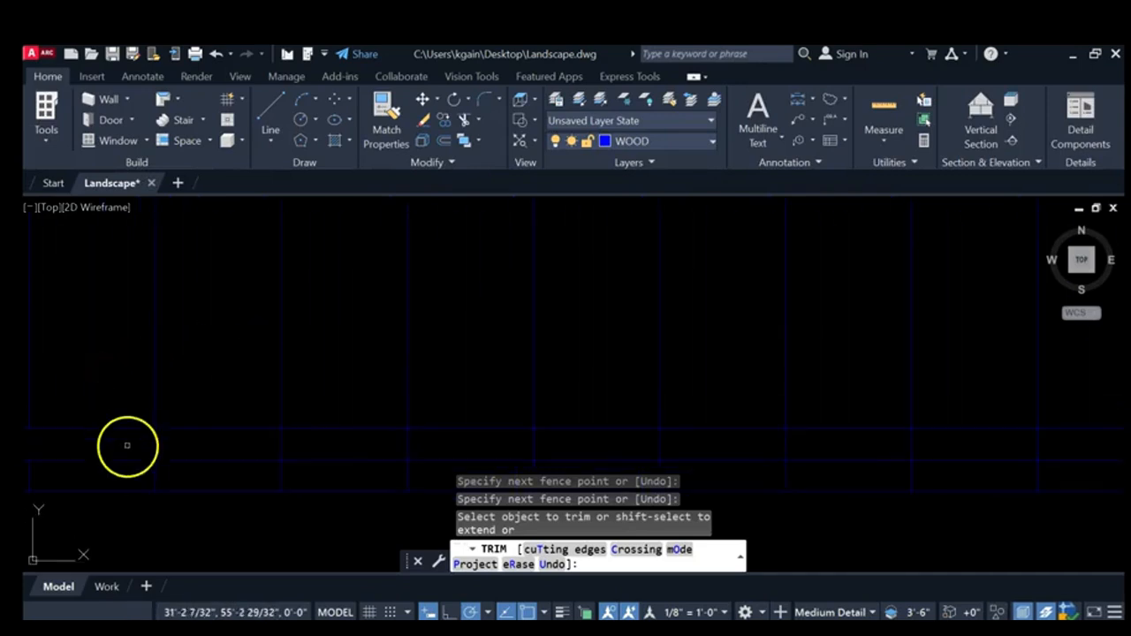
left_click(130, 441)
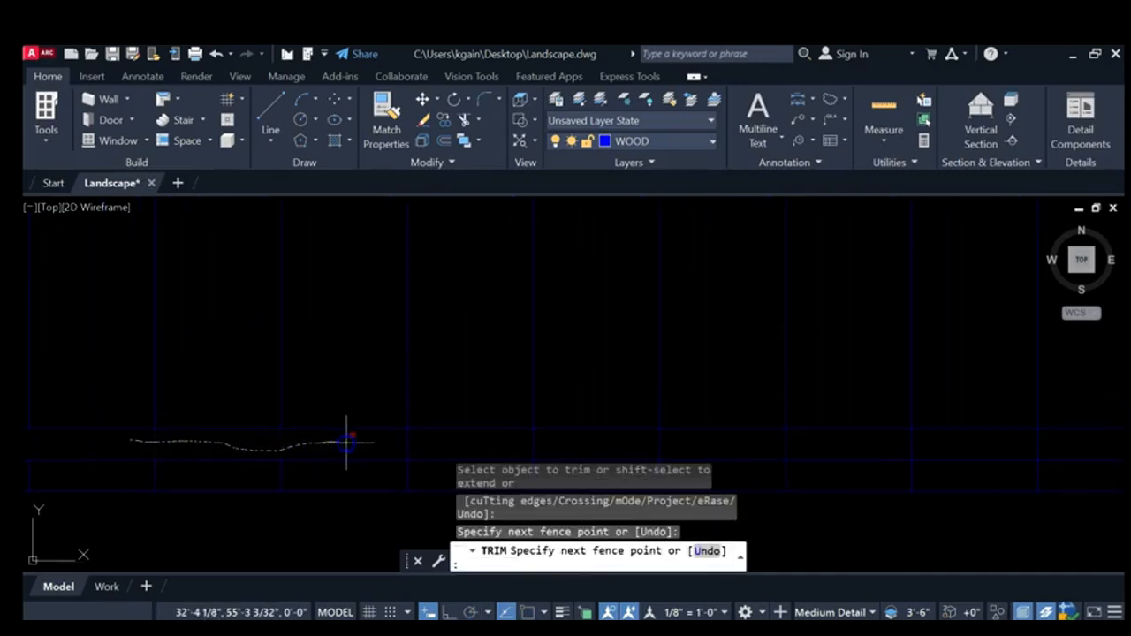
left_click(530, 440)
key("Return")
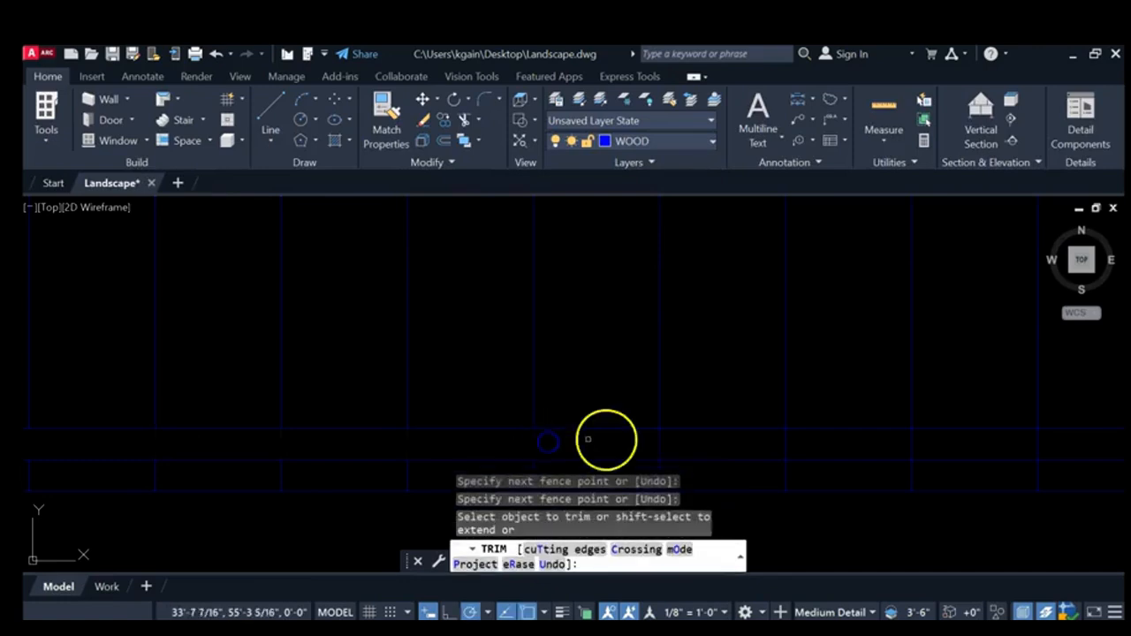
left_click(180, 411)
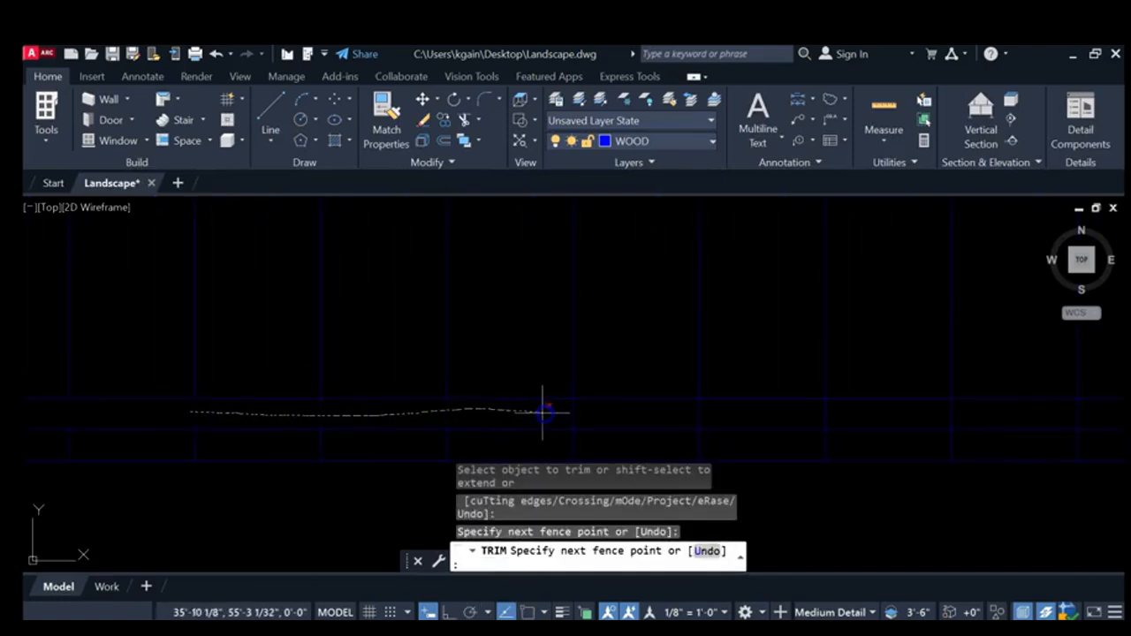
left_click(582, 410)
key("Return")
mouse_move(829, 365)
middle_mouse_down()
mouse_move(549, 344)
mouse_move(368, 355)
middle_mouse_up()
left_click(120, 412)
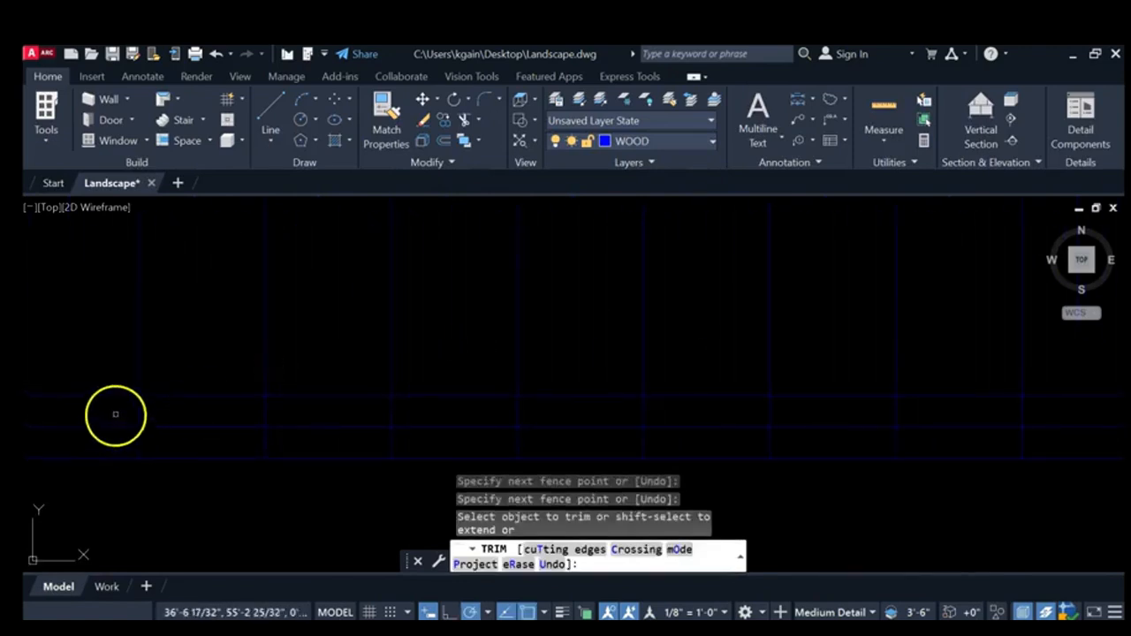
left_click_drag(378, 409, 473, 412)
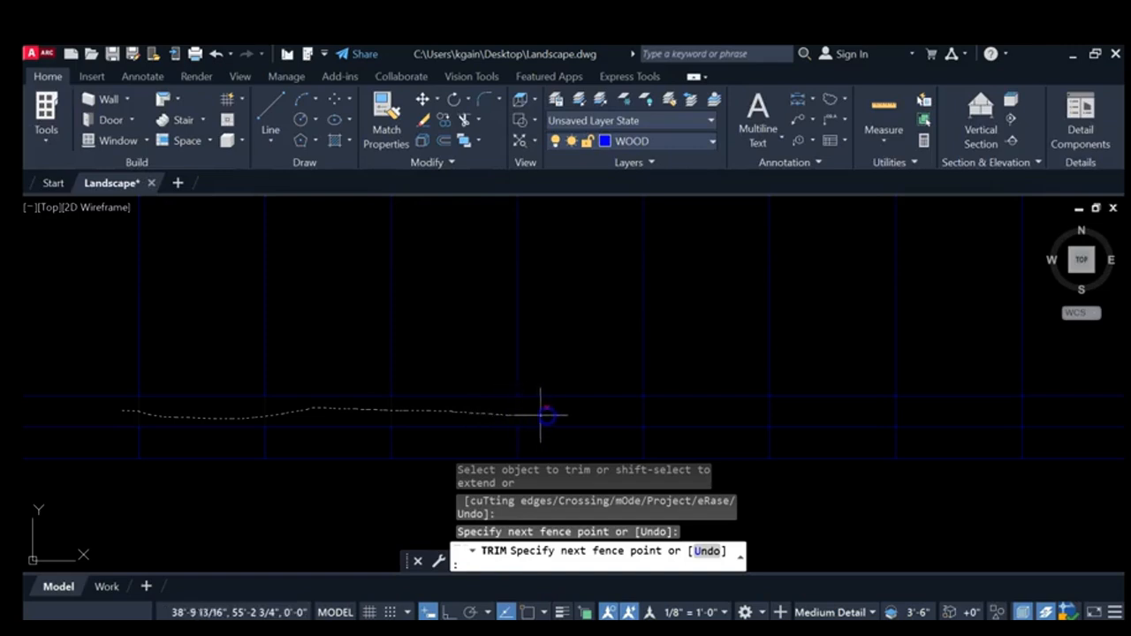
left_click_drag(662, 411, 701, 404)
Continue trimming the board lines between the two inner border lines along the middle of the deck's bottom edge
middle_click_drag(701, 403, 139, 396)
left_click(189, 397)
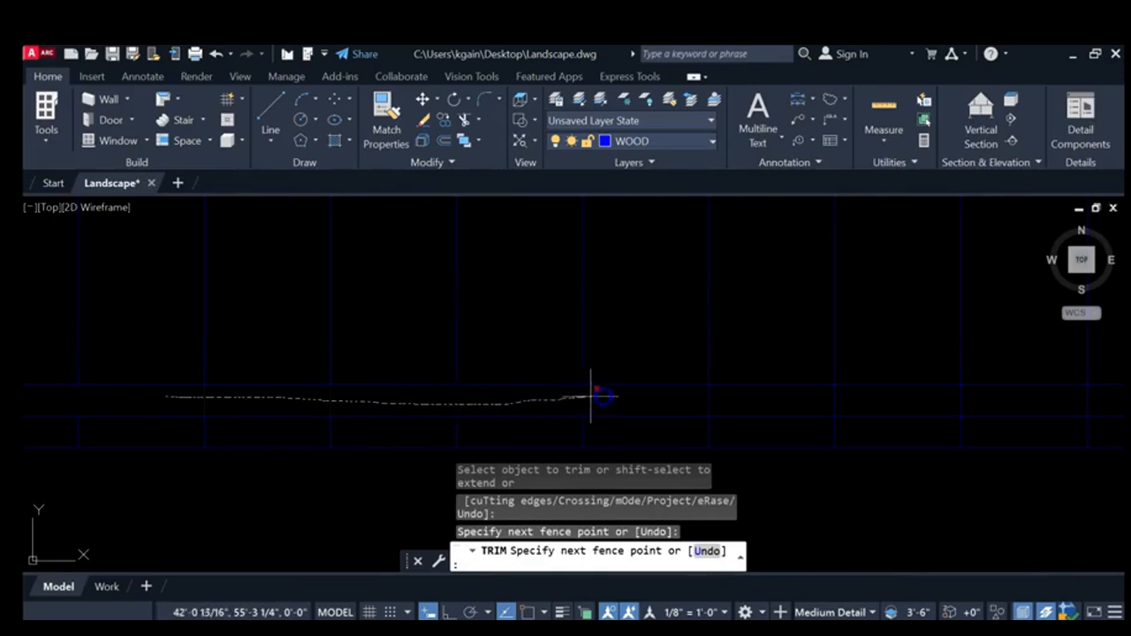
left_click_drag(590, 396, 608, 396)
left_click_drag(305, 404, 350, 405)
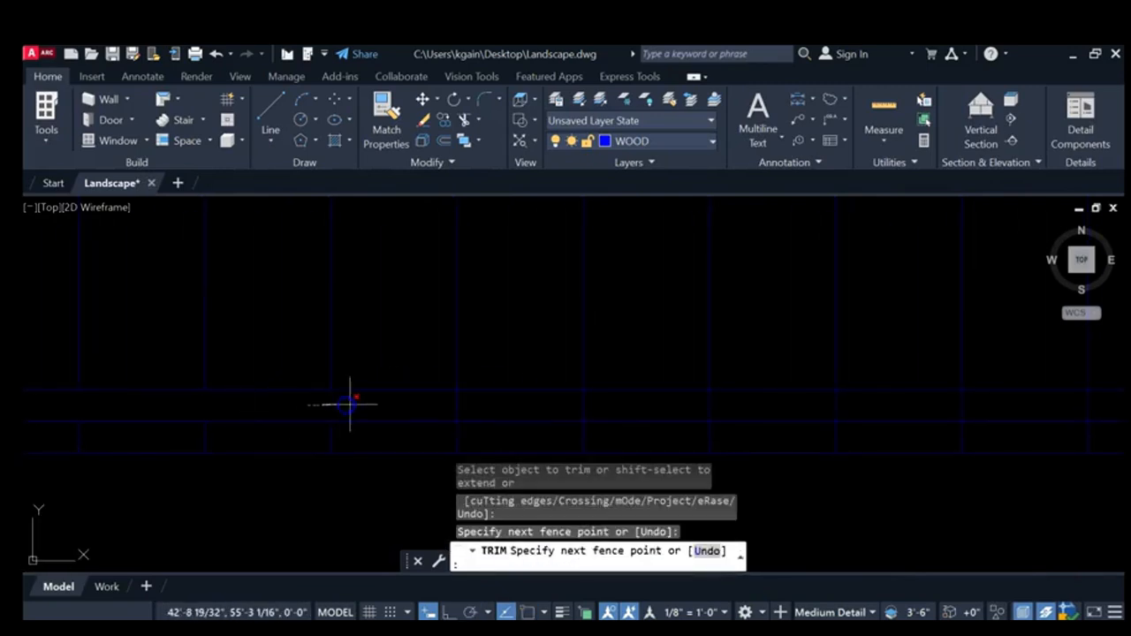
left_click_drag(442, 404, 460, 404)
middle_click_drag(226, 401, 231, 396)
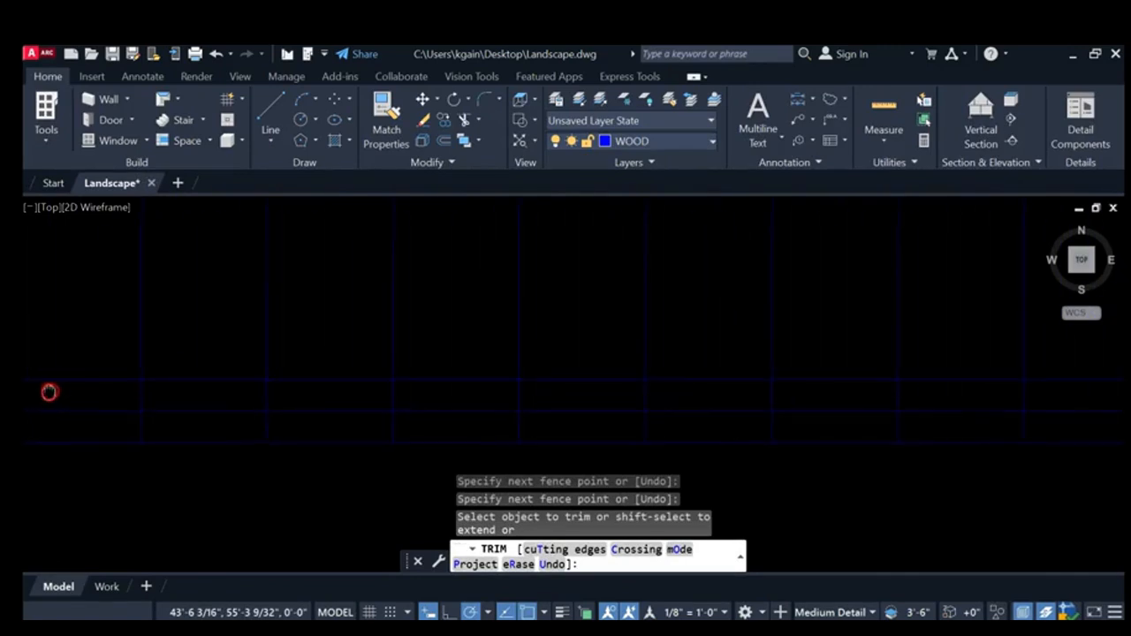
left_click_drag(130, 395, 186, 393)
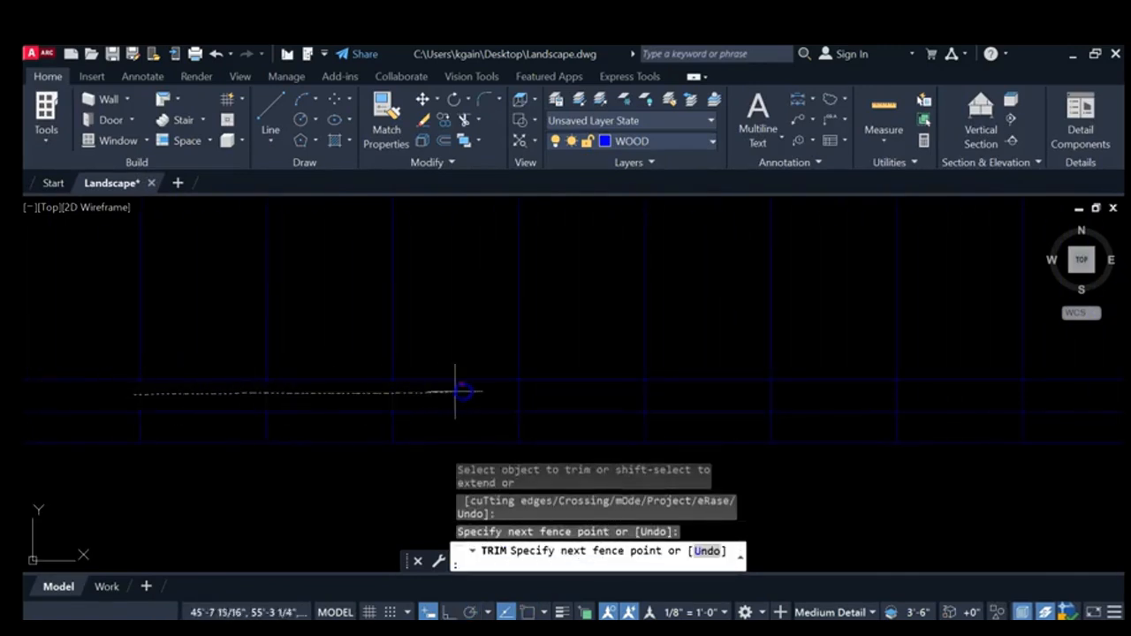
left_click_drag(530, 390, 531, 389)
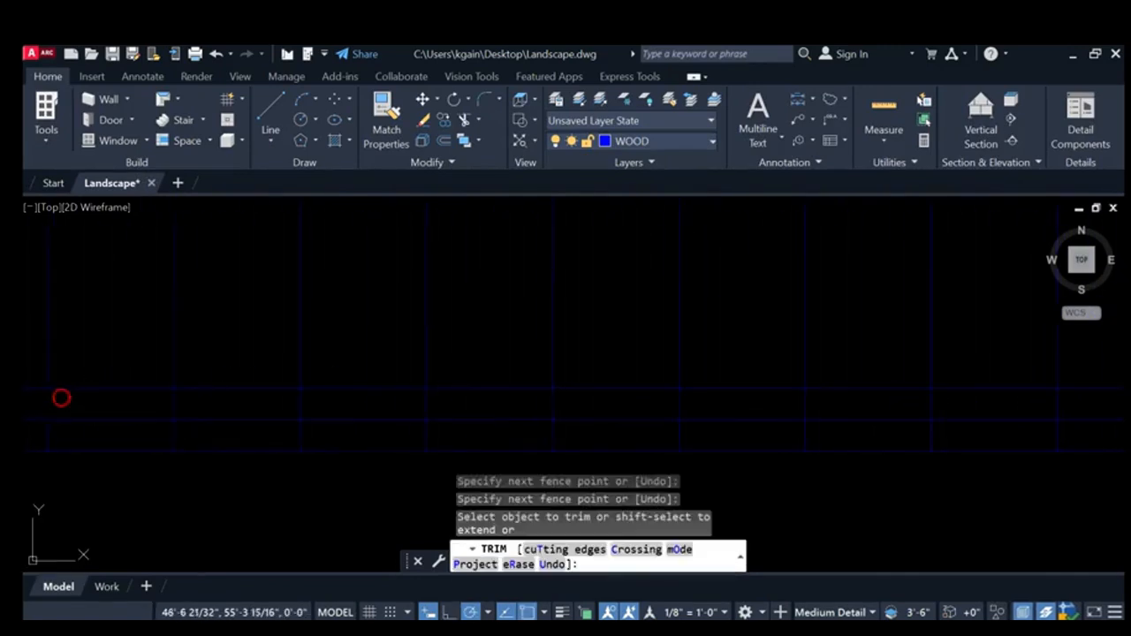
mouse_move(116, 404)
left_mouse_down()
mouse_move(242, 391)
mouse_move(395, 403)
left_mouse_up()
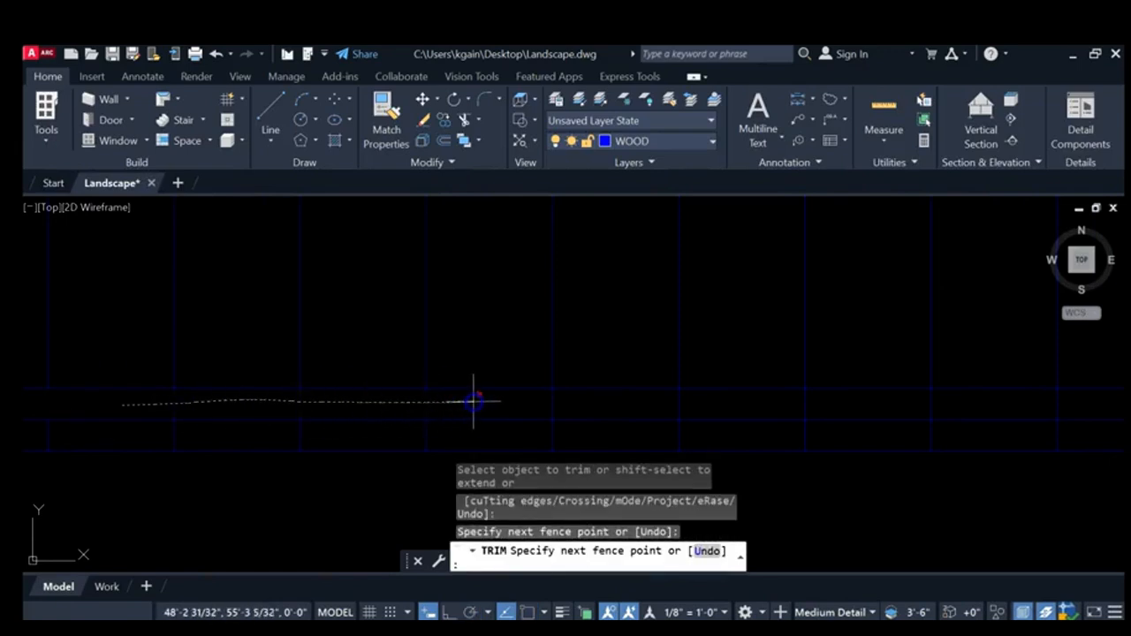
left_click_drag(474, 402, 474, 402)
Undo the stray trim that cut the inner border line, and fence-trim the following board lines between the two inner borders
mouse_move(84, 407)
left_mouse_down()
mouse_move(345, 391)
mouse_move(454, 409)
left_mouse_up()
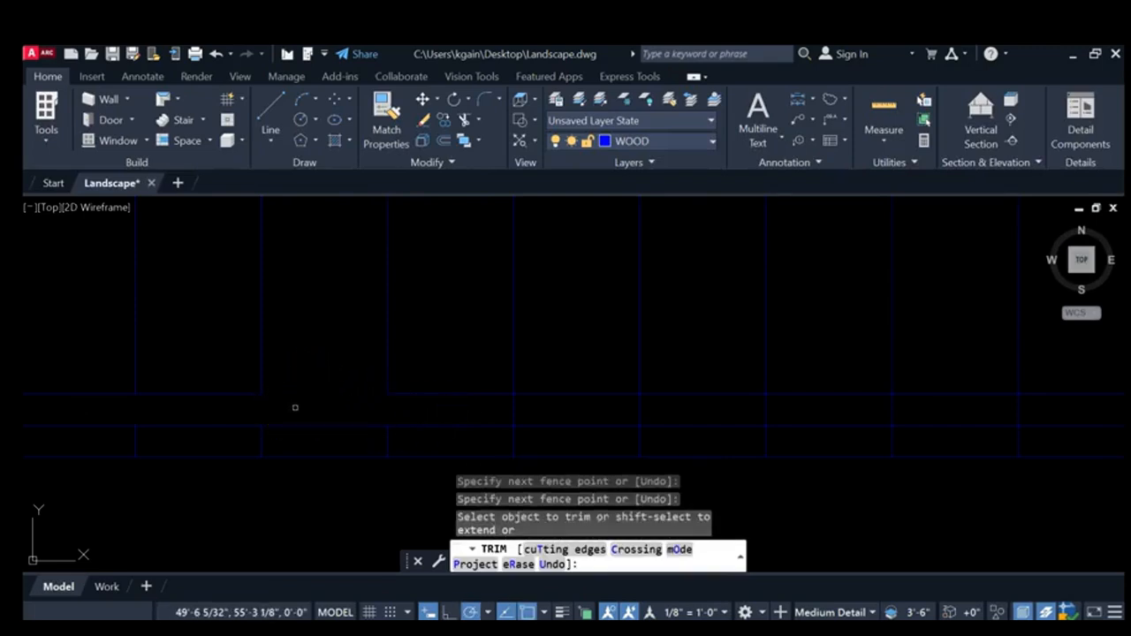
key("Return")
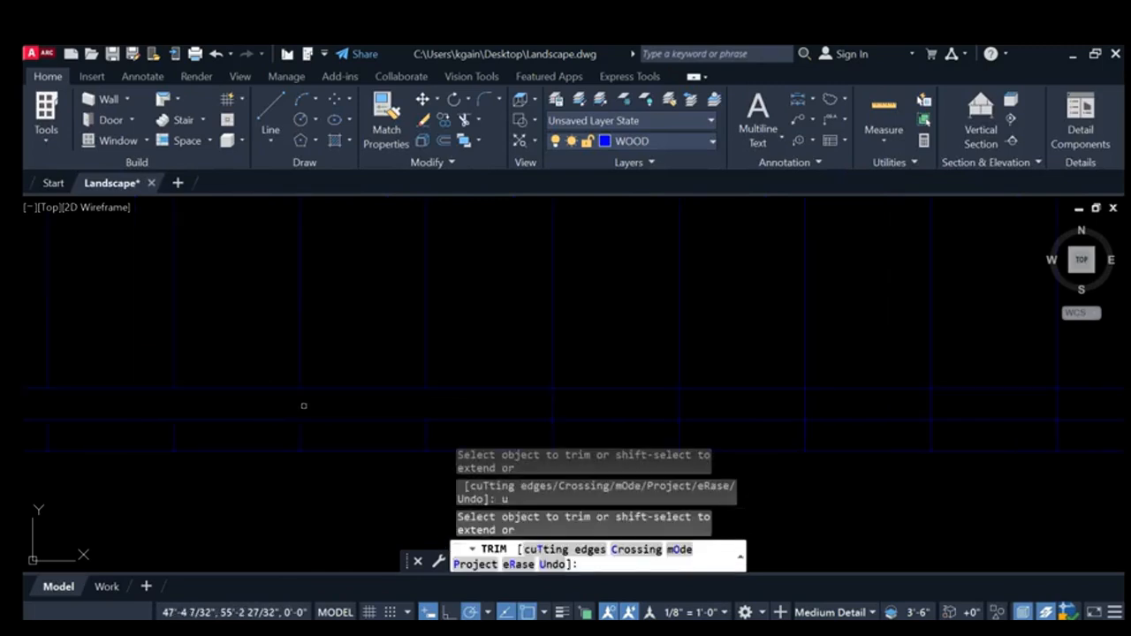
mouse_move(362, 376)
middle_mouse_down()
mouse_move(97, 398)
mouse_move(215, 383)
mouse_move(118, 398)
middle_mouse_up()
left_click(118, 398)
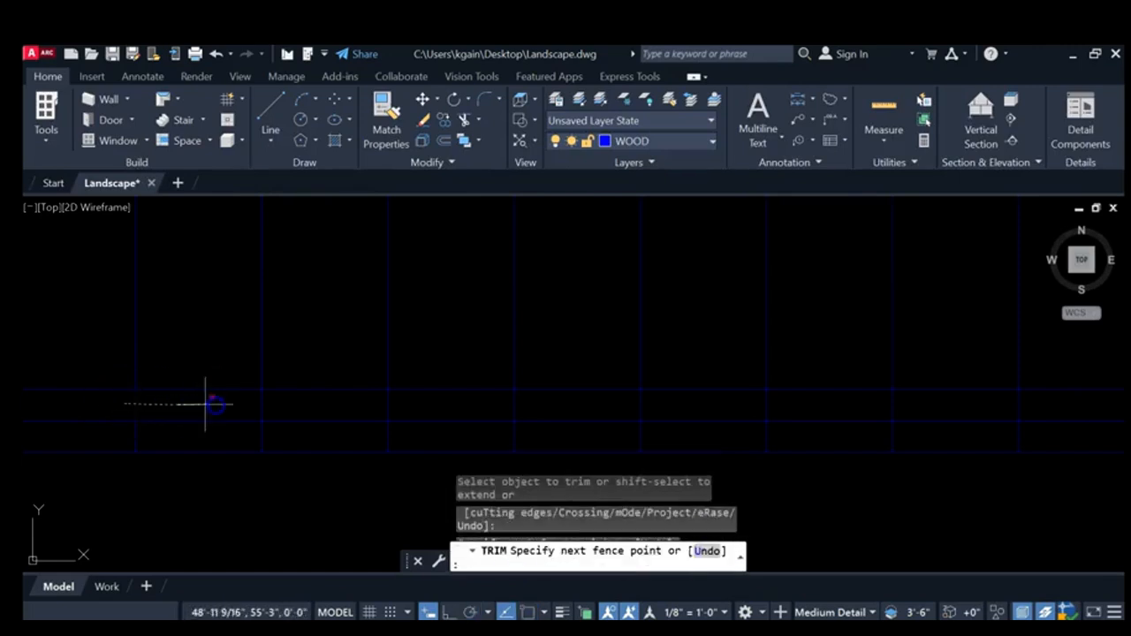
left_click(463, 400)
key("Return")
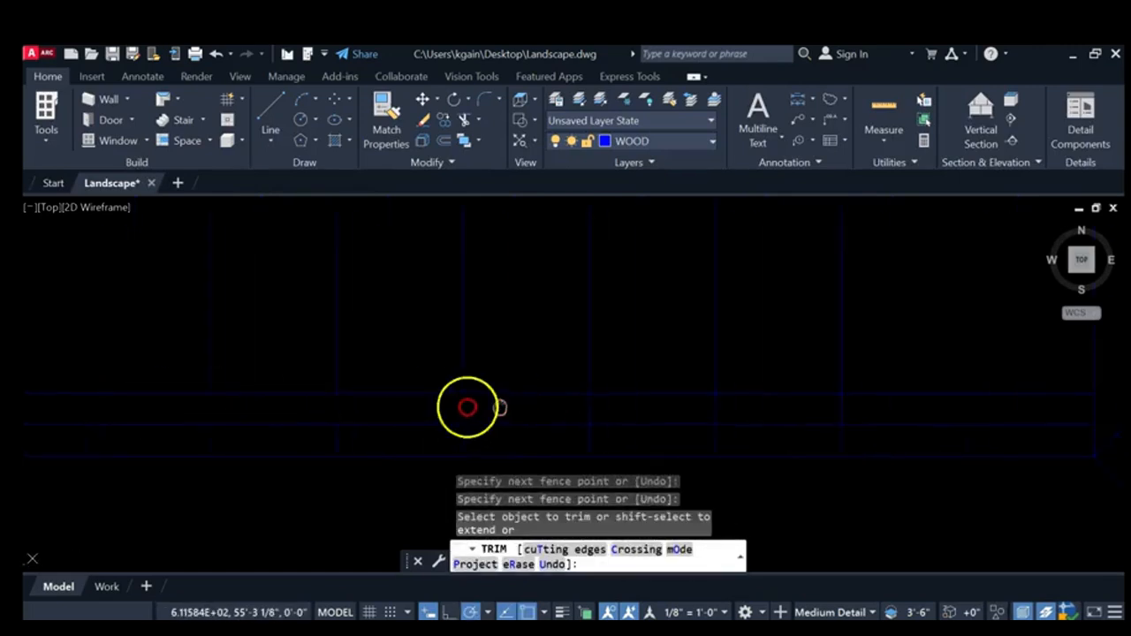
Trim the last board lines between the two inner borders on the deck's bottom edge, up to the diagonal stairs
left_click(197, 410)
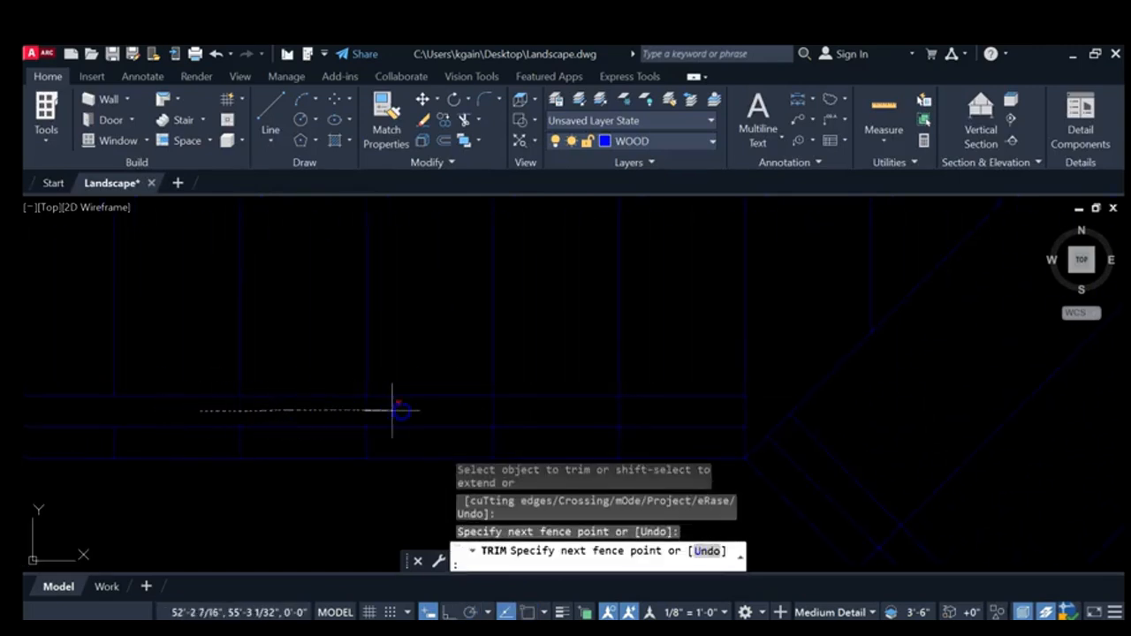
left_click_drag(551, 410, 557, 410)
middle_click_drag(543, 410, 437, 412)
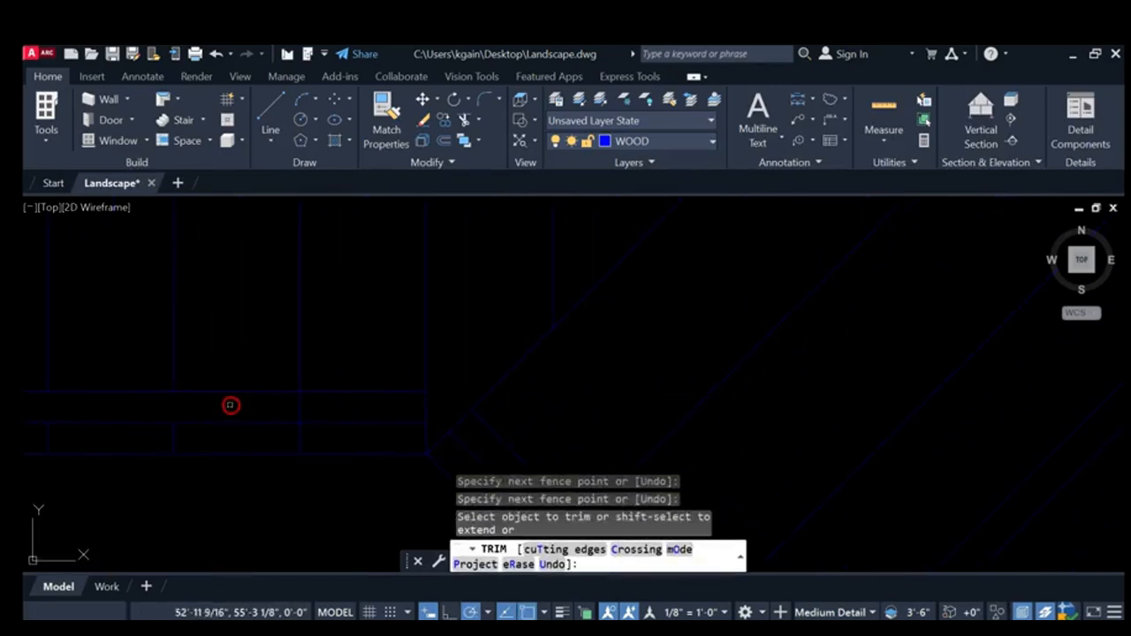
left_click_drag(257, 407, 331, 404)
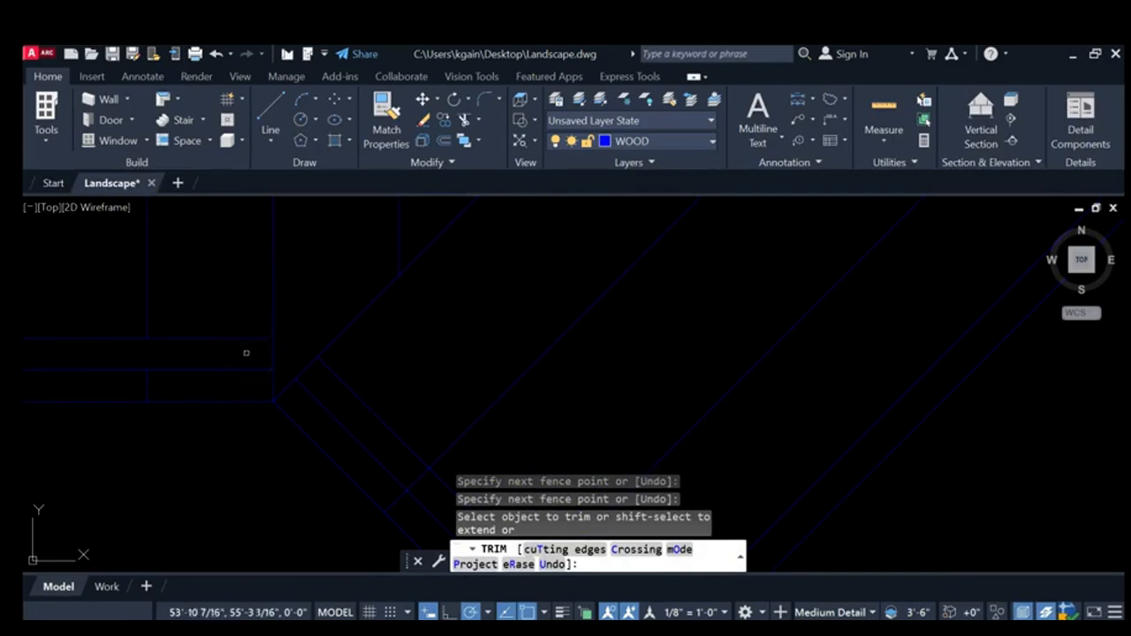
Trim the tread lines between the offset borders and the overlapping corner lines at the diagonal stairs' lower-left end
middle_click_drag(480, 323, 340, 210)
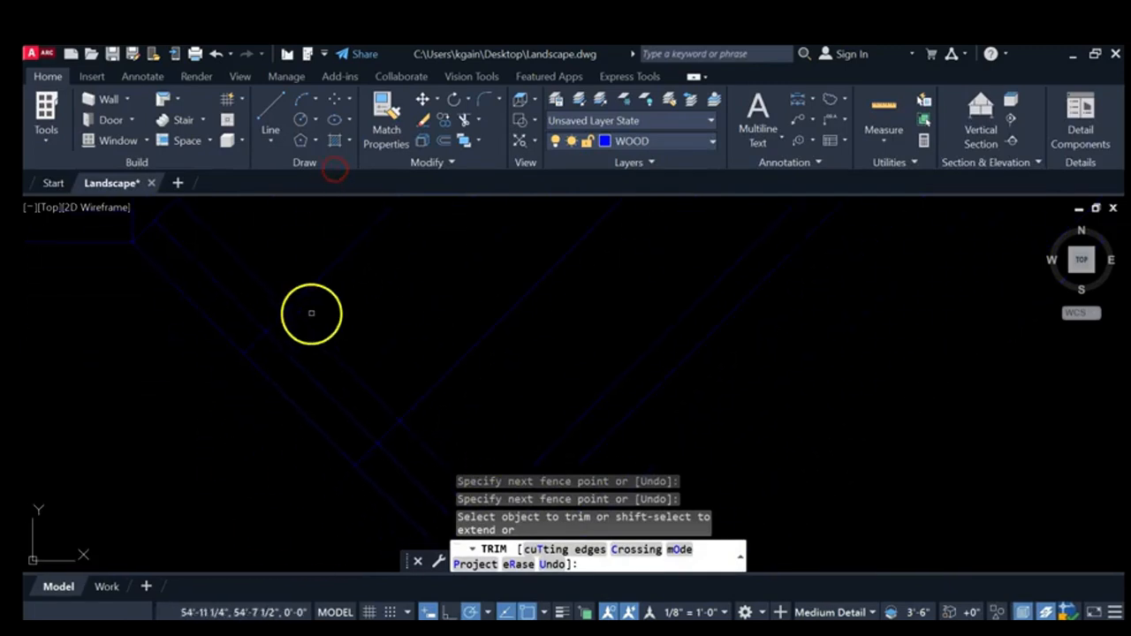
middle_click_drag(348, 374, 334, 371)
scroll(244, 341, "down", 2)
middle_click_drag(253, 345, 315, 391)
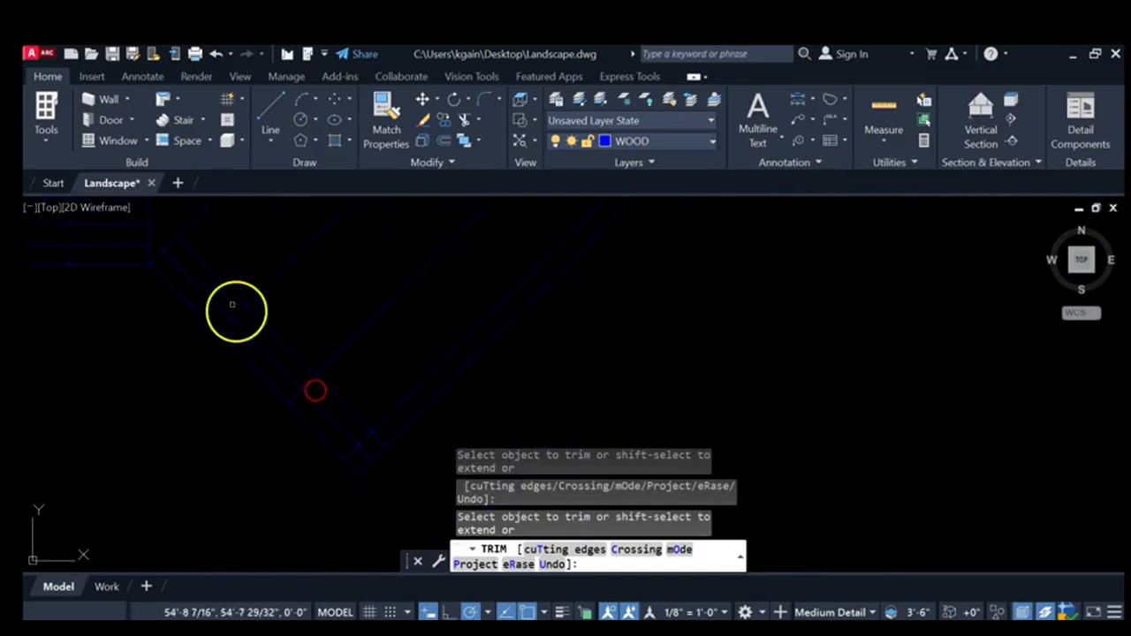
left_click(246, 351)
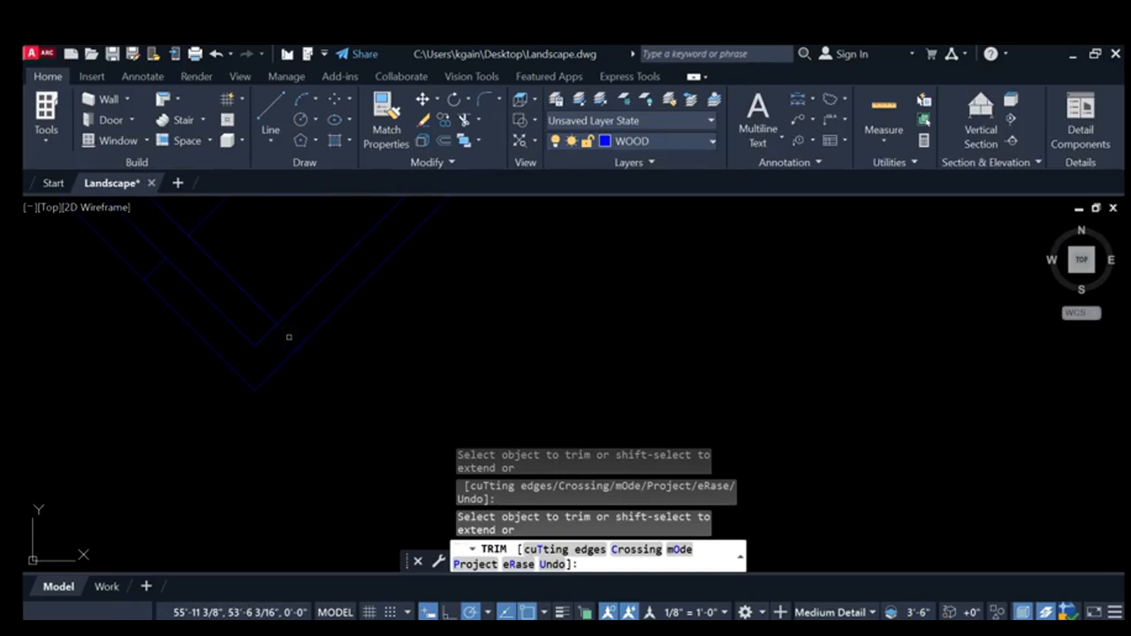
left_click(497, 263)
Trim the crossing corner lines and the tread lines between the offset borders at the diagonal stairs' upper-right end
scroll(415, 320, "down", 4)
middle_click_drag(383, 325, 464, 300)
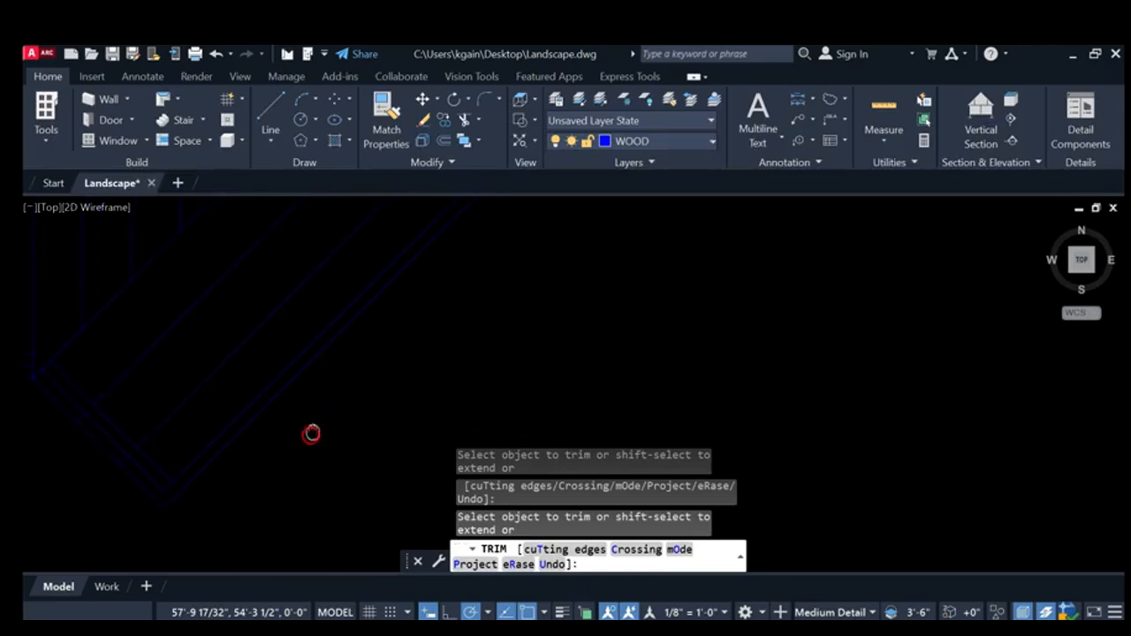
middle_click_drag(386, 368, 396, 413)
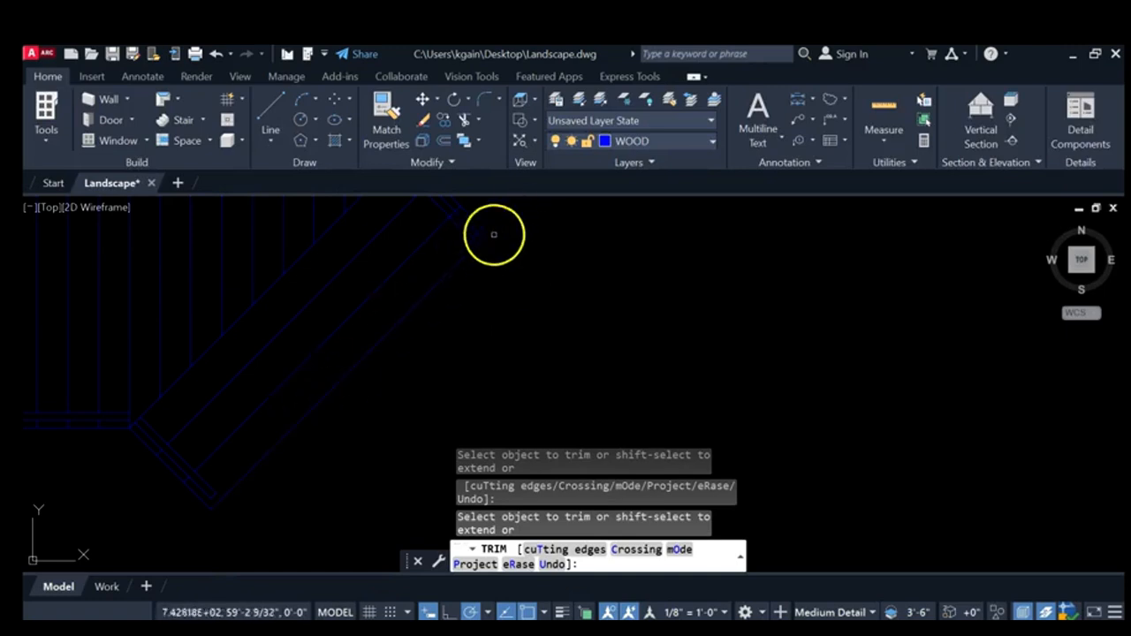
scroll(475, 220, "up", 6)
mouse_move(470, 230)
middle_mouse_down()
mouse_move(457, 266)
mouse_move(356, 353)
middle_mouse_up()
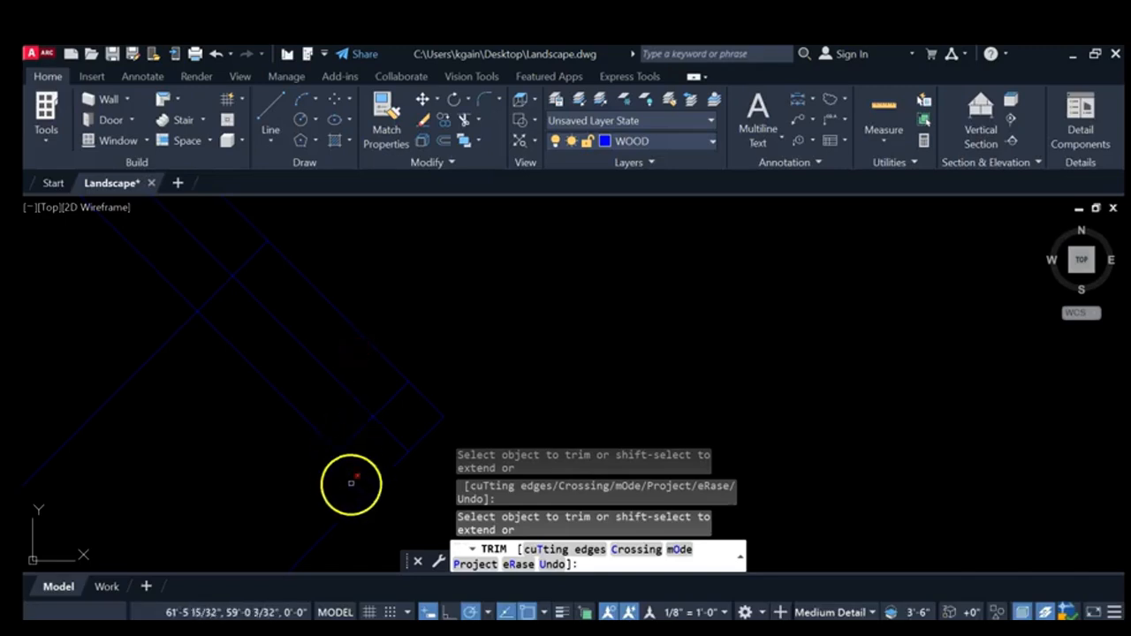
left_click(349, 479)
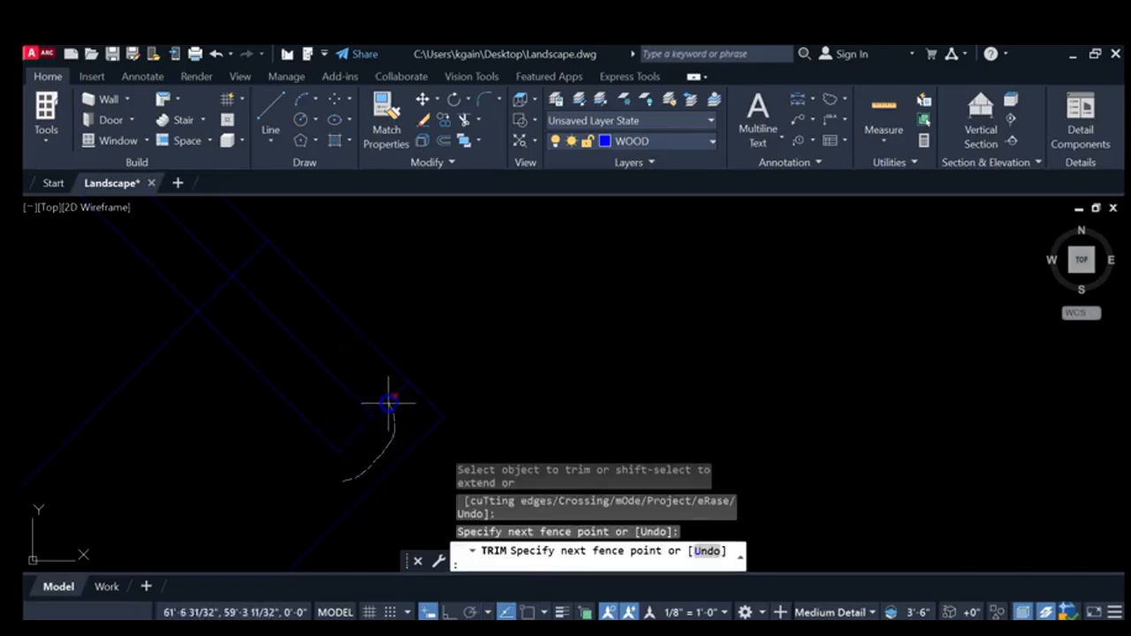
key("Return")
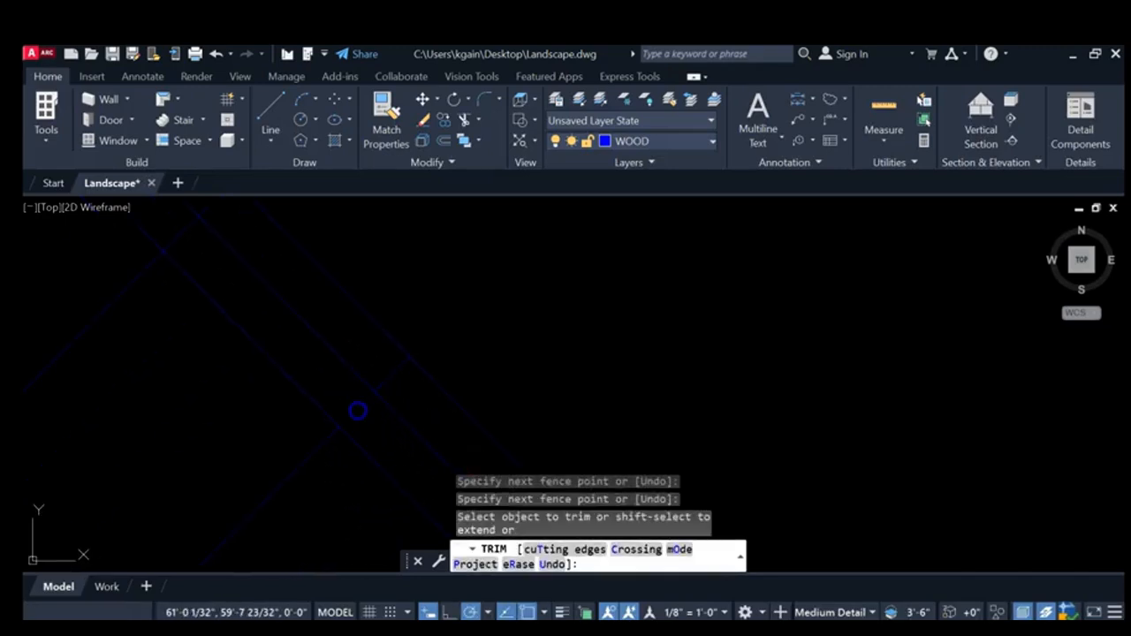
left_click(358, 411)
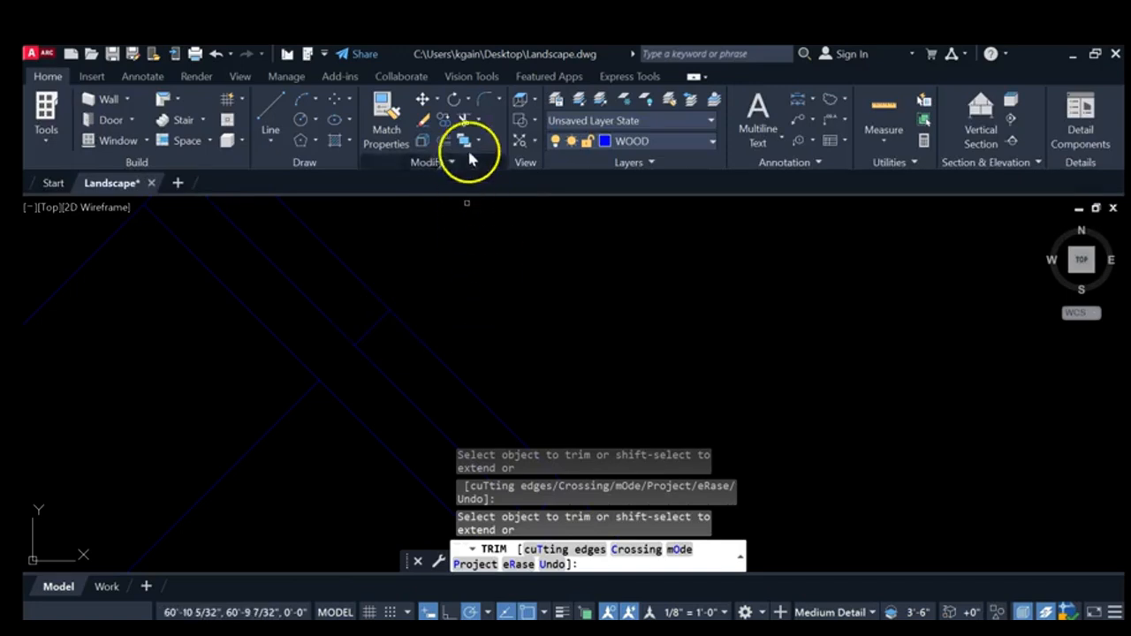
Extend the deck's innermost bottom border line and the stairs' innermost border line across each other at the lower-left junction
scroll(446, 259, "down", 5)
middle_click_drag(445, 260, 437, 409)
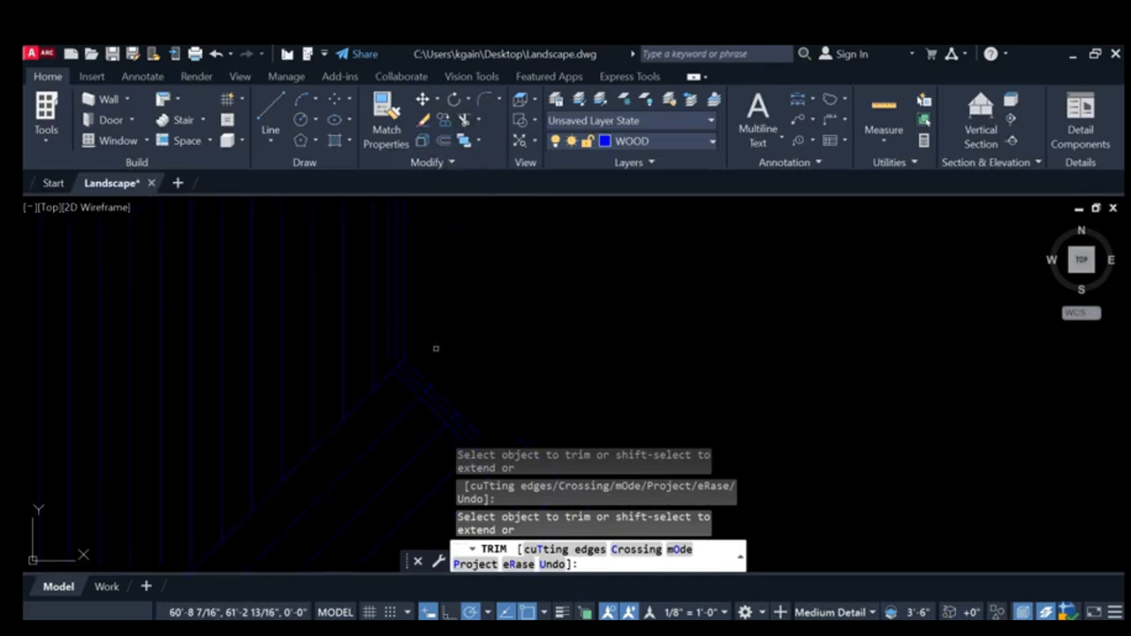
middle_click_drag(466, 298, 477, 280)
scroll(292, 463, "up", 3)
scroll(283, 437, "up", 3)
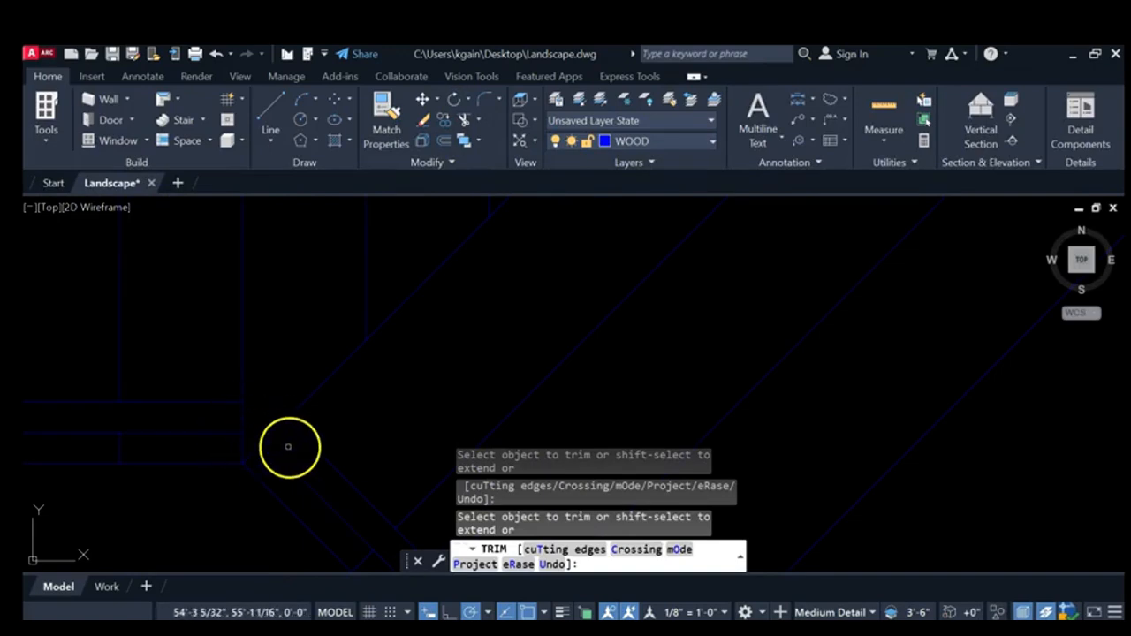
scroll(283, 430, "up", 2)
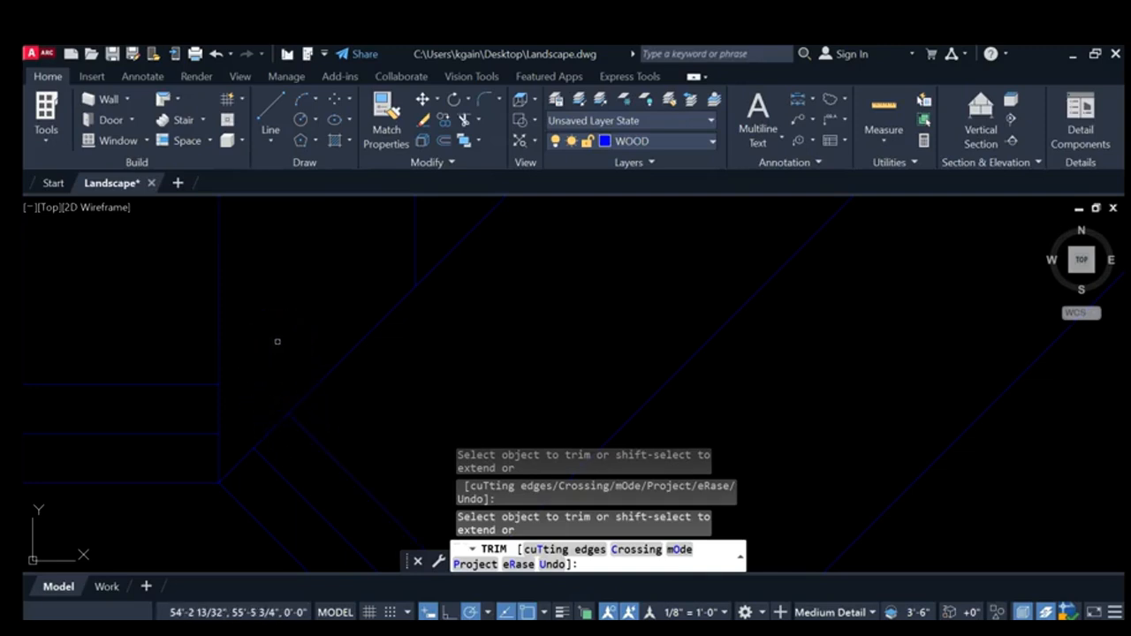
key("Escape")
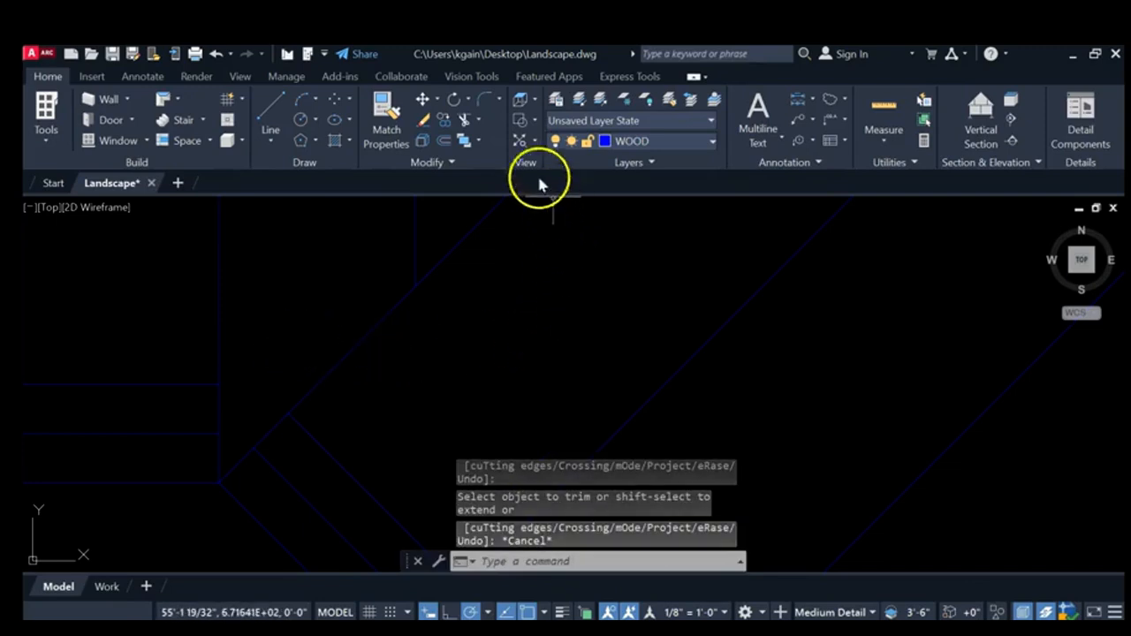
left_click(480, 118)
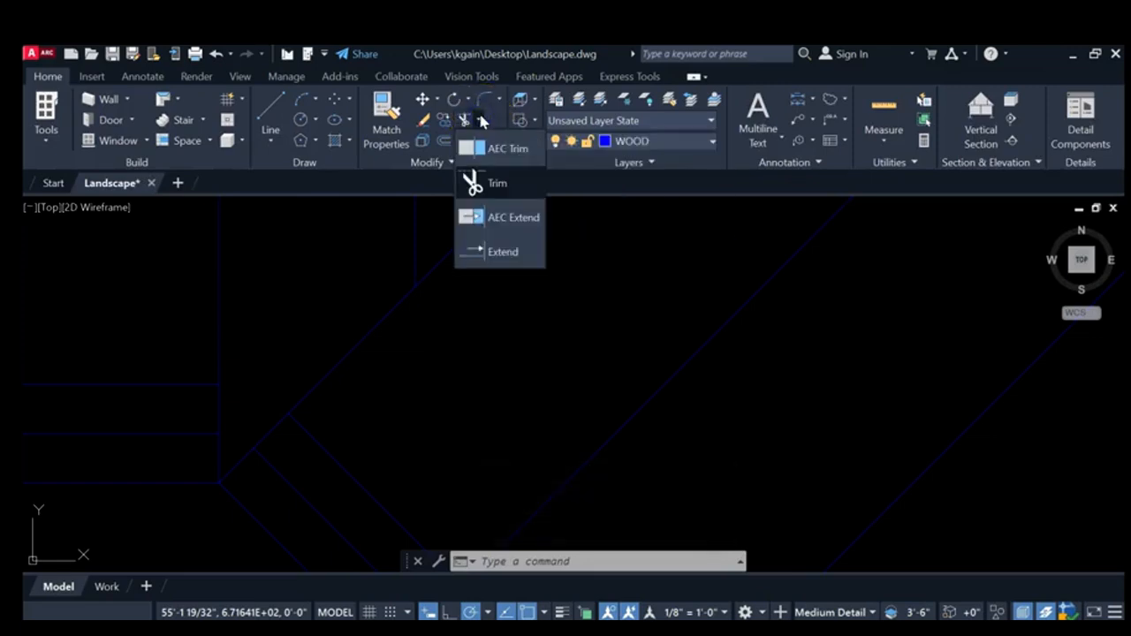
left_click(501, 254)
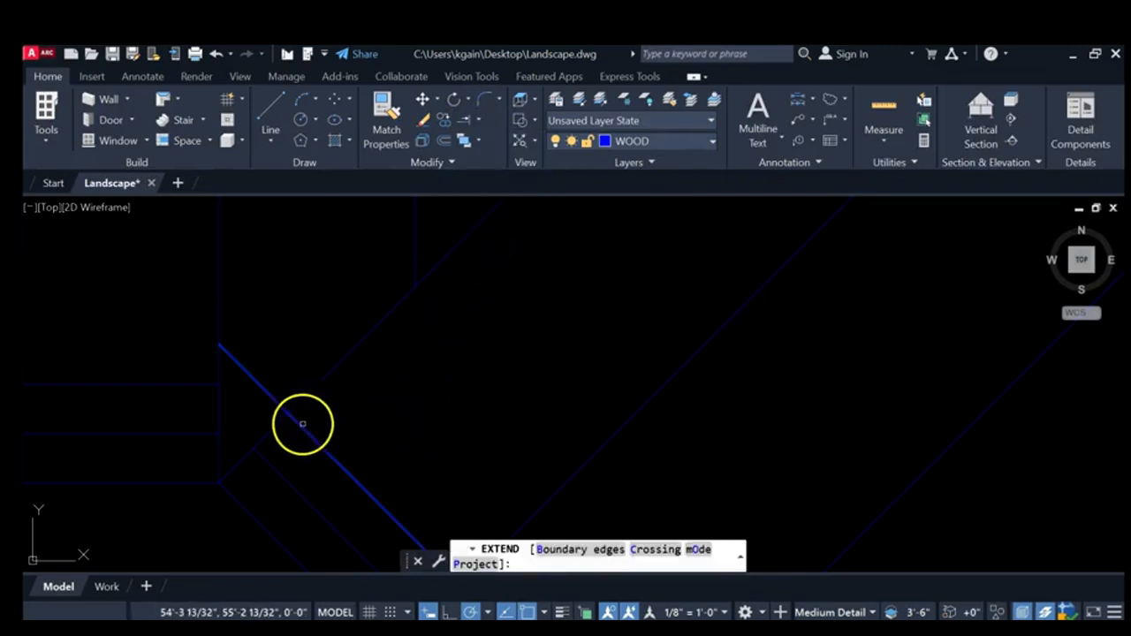
left_click(321, 385)
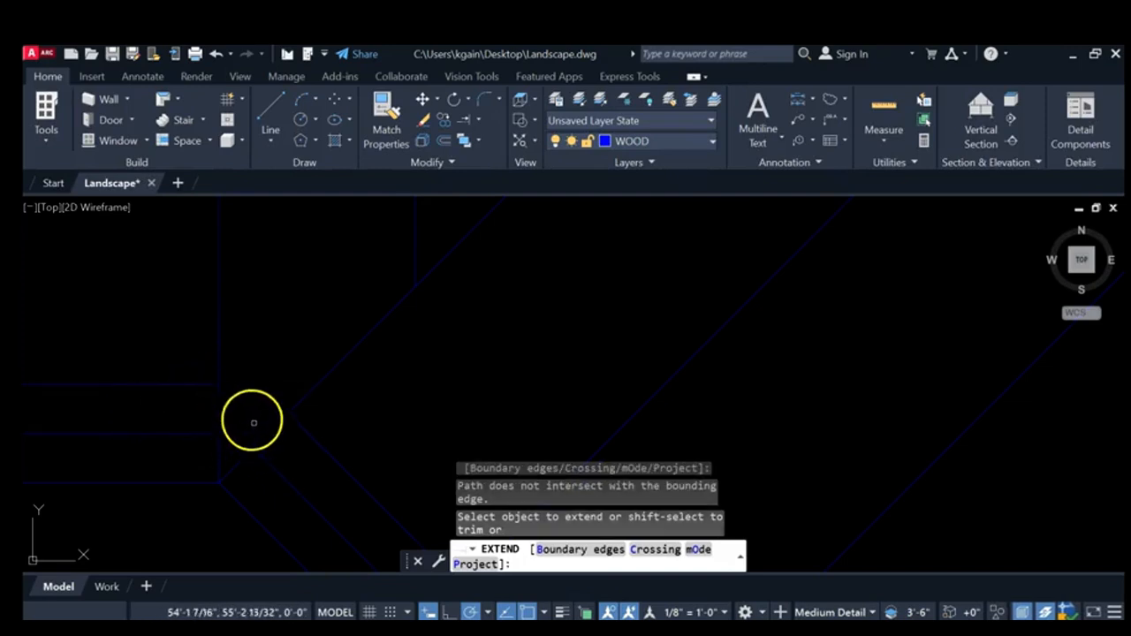
left_click(206, 386)
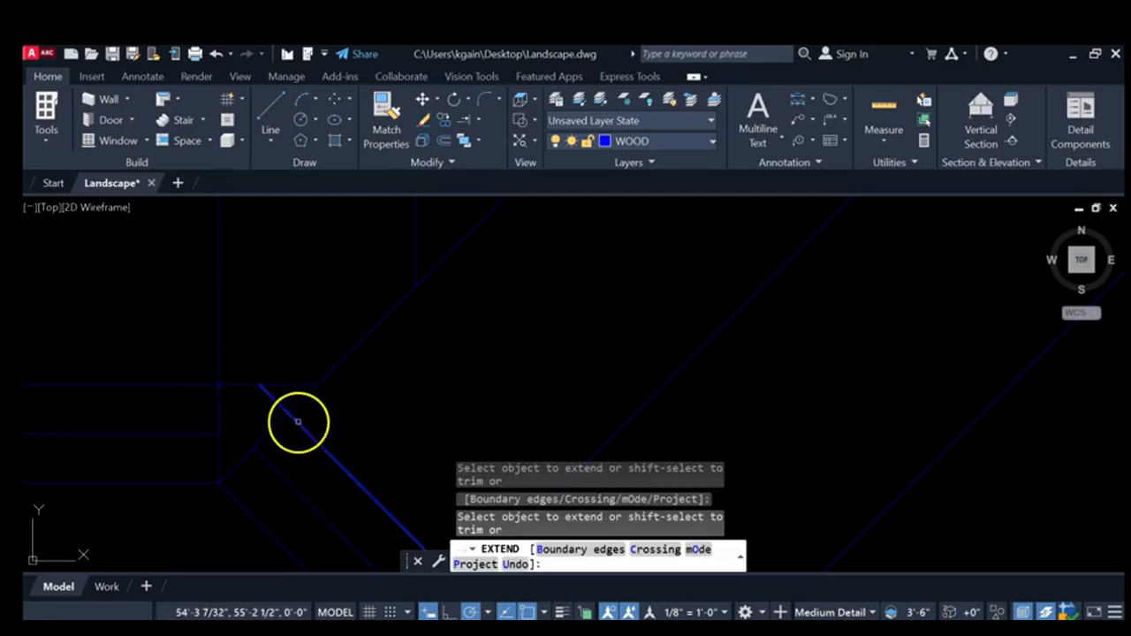
left_click(299, 425)
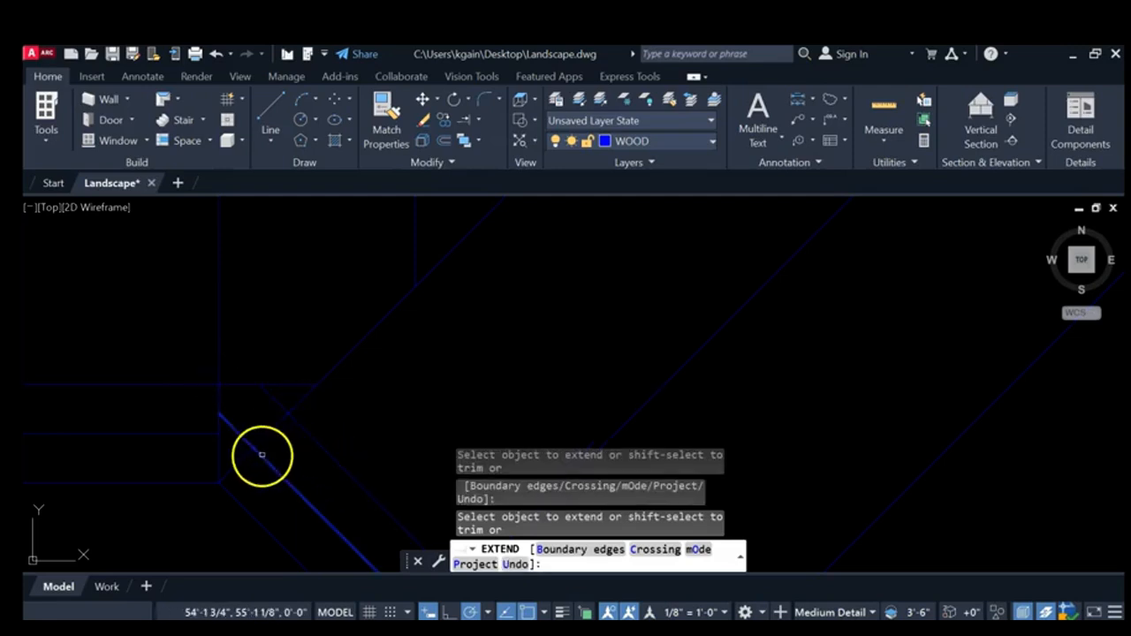
Extend the middle border lines of the deck's bottom edge and the stairs to cross at the same junction
left_click(260, 457)
left_click(200, 433)
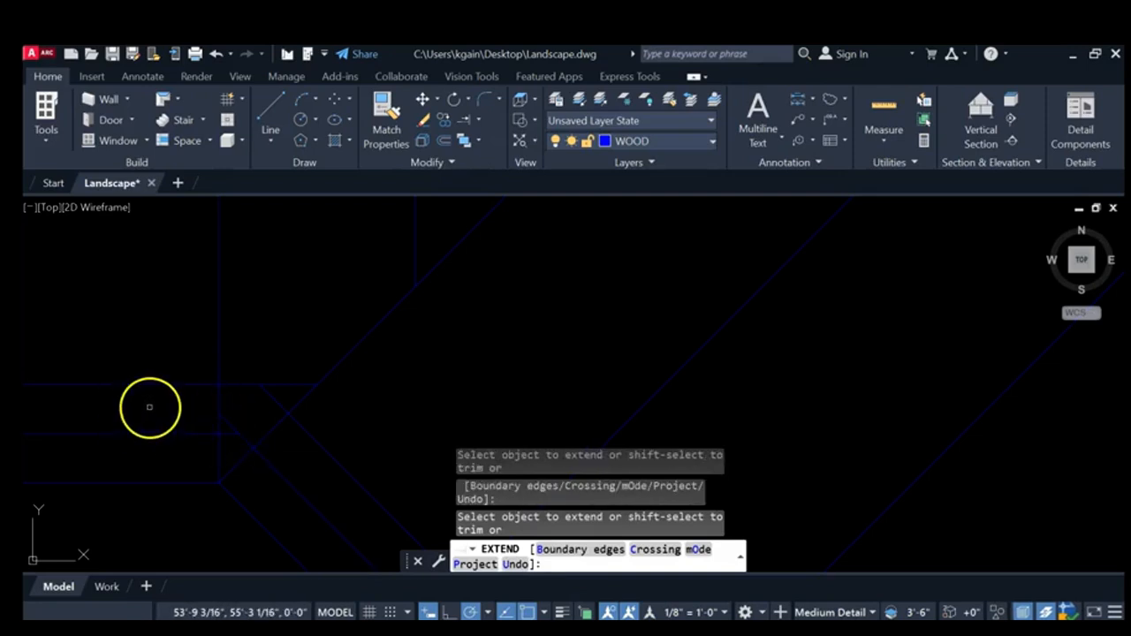
left_click(276, 440)
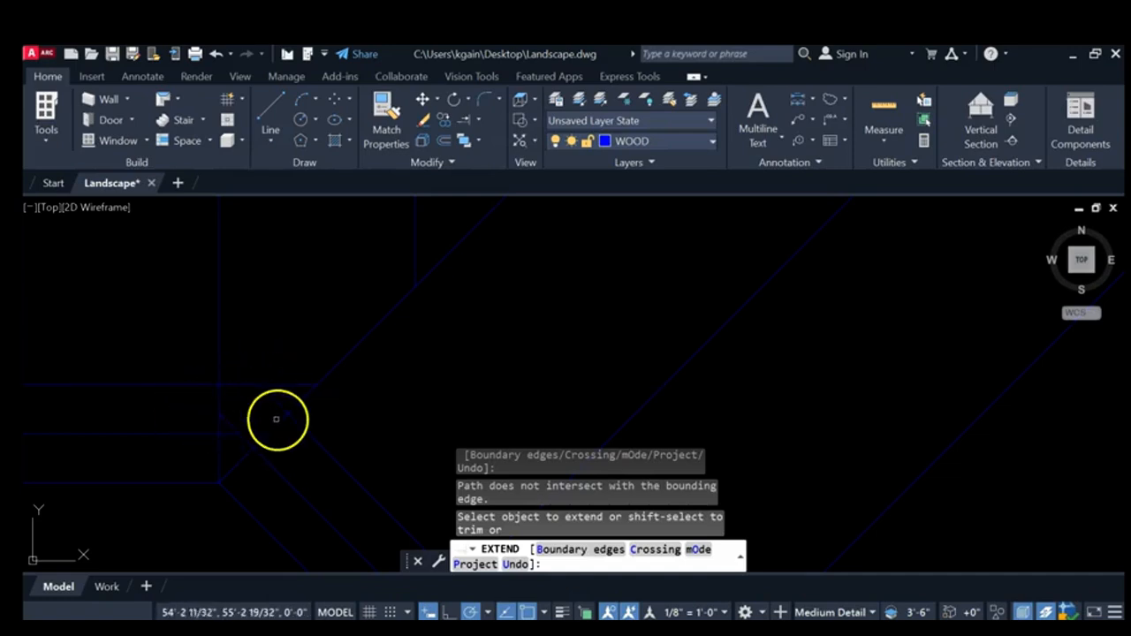
Extend the innermost border lines of the deck's right edge and the stairs to cross at their upper-right junction
scroll(417, 345, "down", 2)
middle_click_drag(593, 275, 212, 474)
middle_click_drag(388, 277, 176, 490)
mouse_move(432, 287)
middle_mouse_down()
mouse_move(447, 273)
mouse_move(100, 509)
middle_mouse_up()
mouse_move(364, 238)
middle_mouse_down()
mouse_move(352, 494)
mouse_move(352, 471)
middle_mouse_up()
middle_click_drag(430, 282, 418, 366)
left_click(291, 322)
left_click(358, 475)
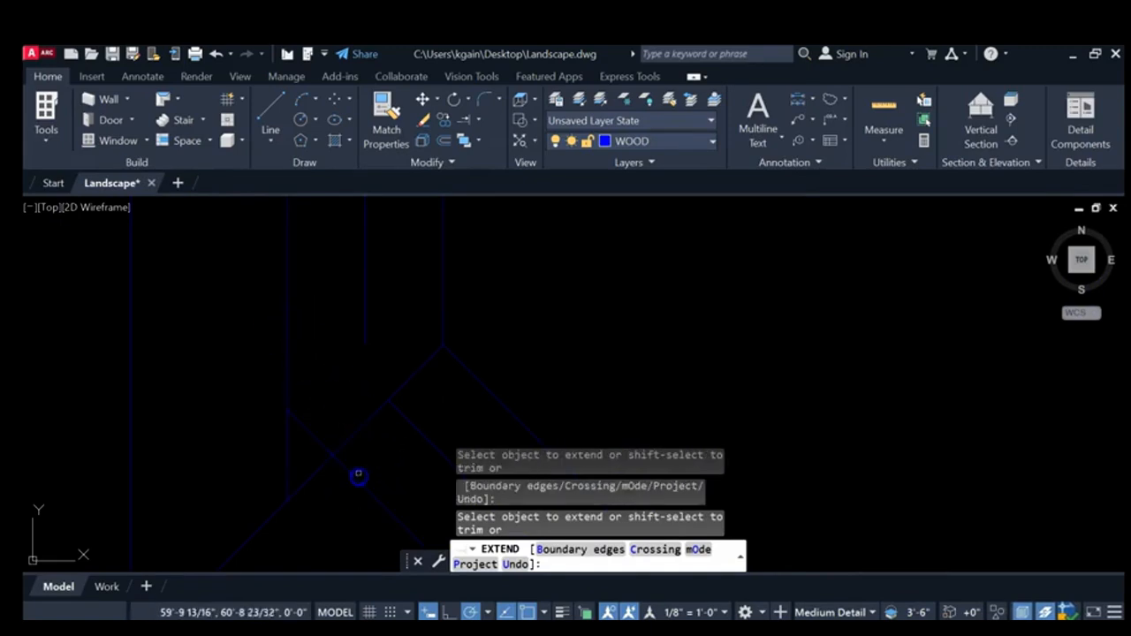
Extend the stairs' middle border line into the deck and the deck's middle right-edge border line down to it
left_click(406, 418)
left_click(406, 418)
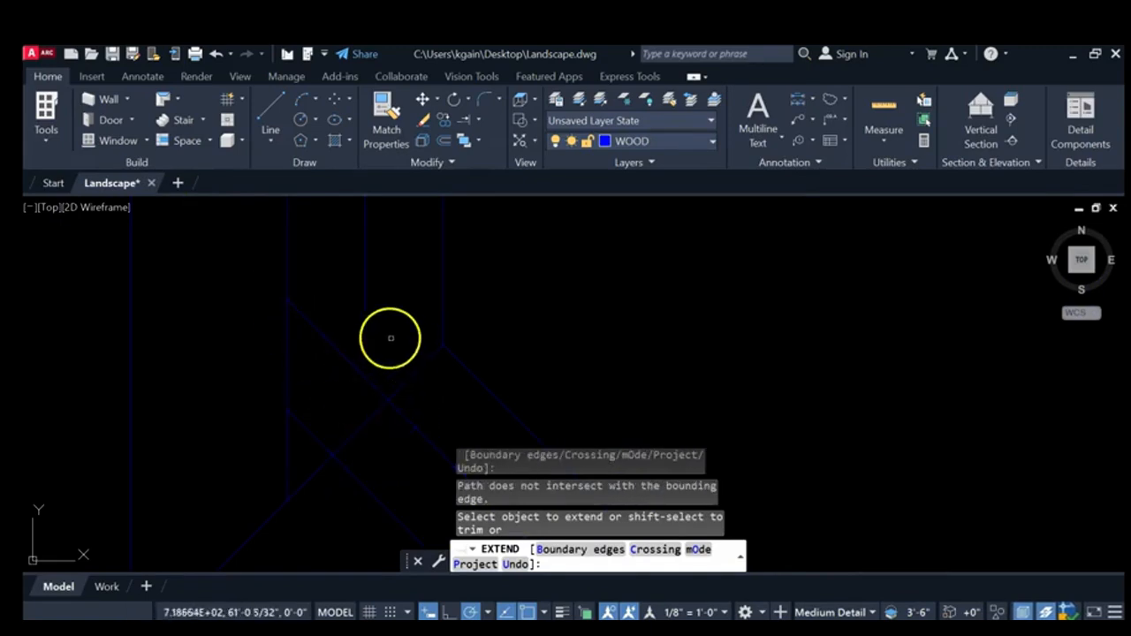
left_click(366, 328)
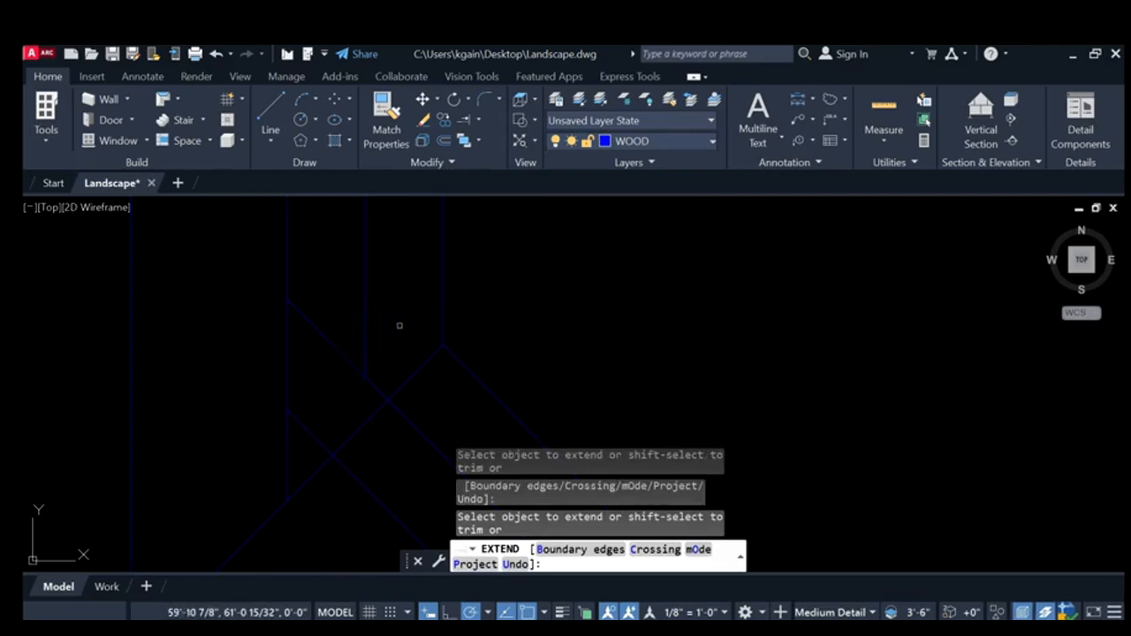
Switch to Trim and cut the overlapping border line ends where the deck's right edge meets the diagonal stairs
middle_click_drag(400, 328, 413, 304)
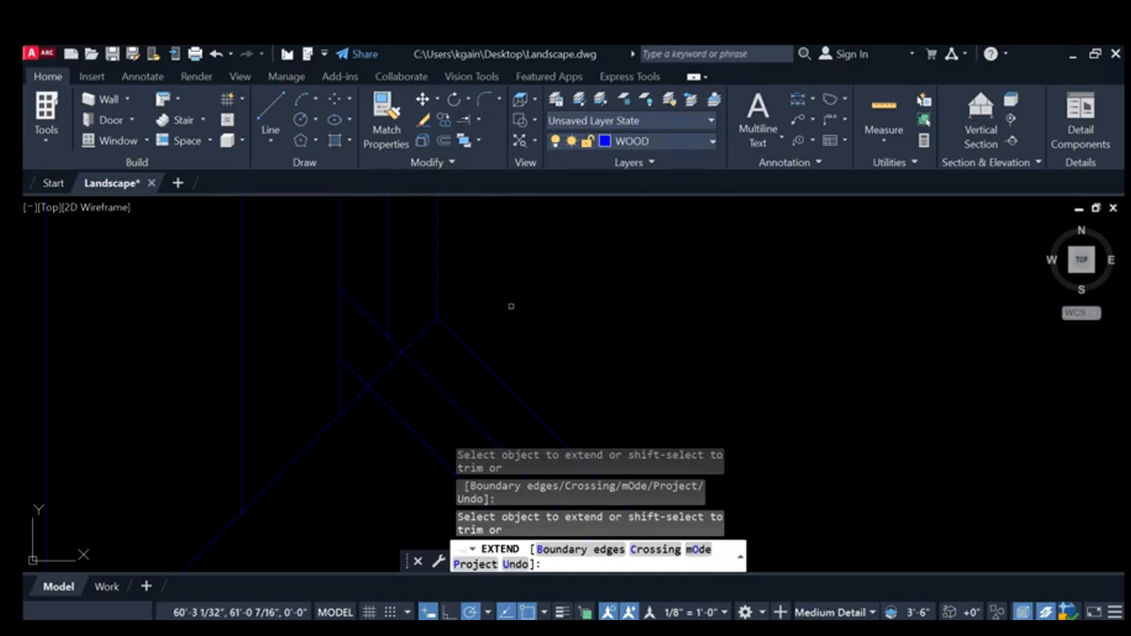
left_click(477, 124)
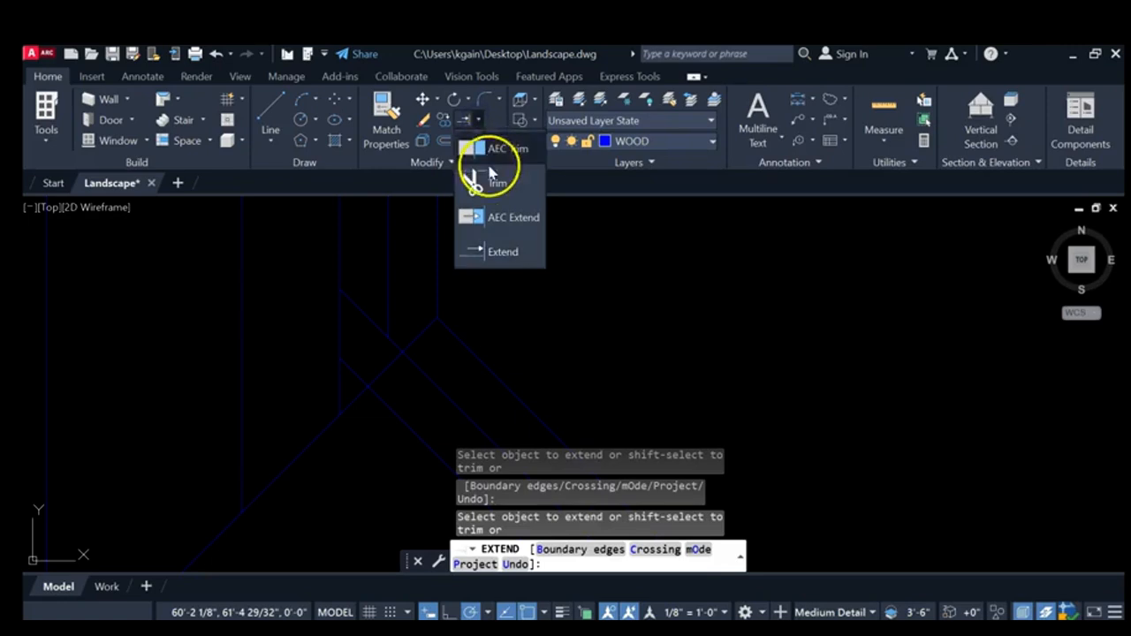
left_click(492, 183)
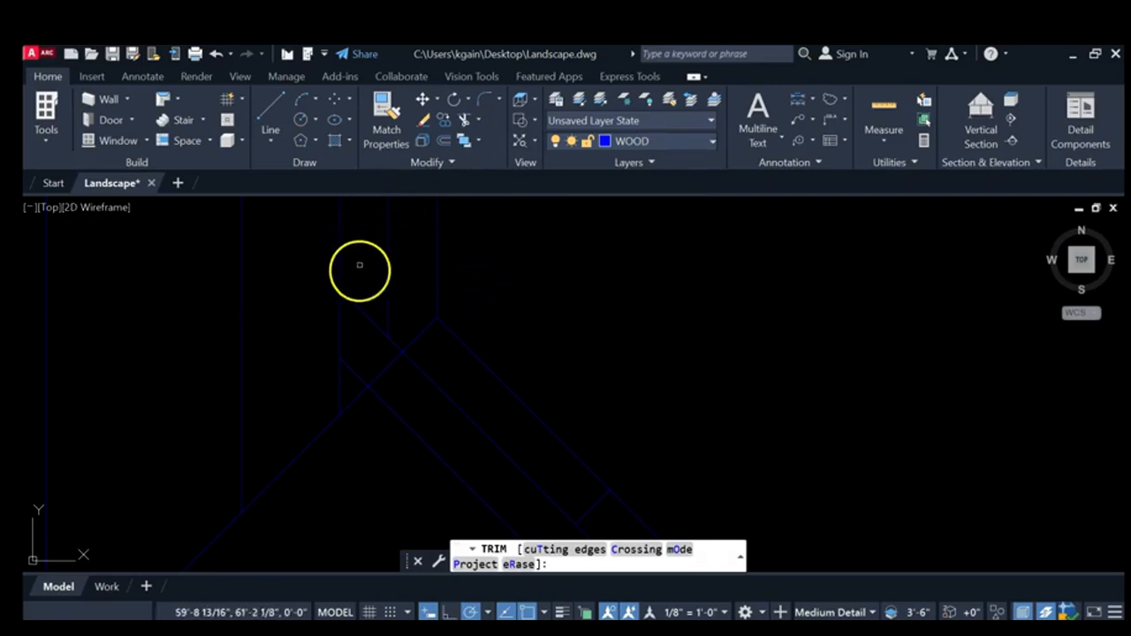
left_click(364, 307)
left_click(385, 370)
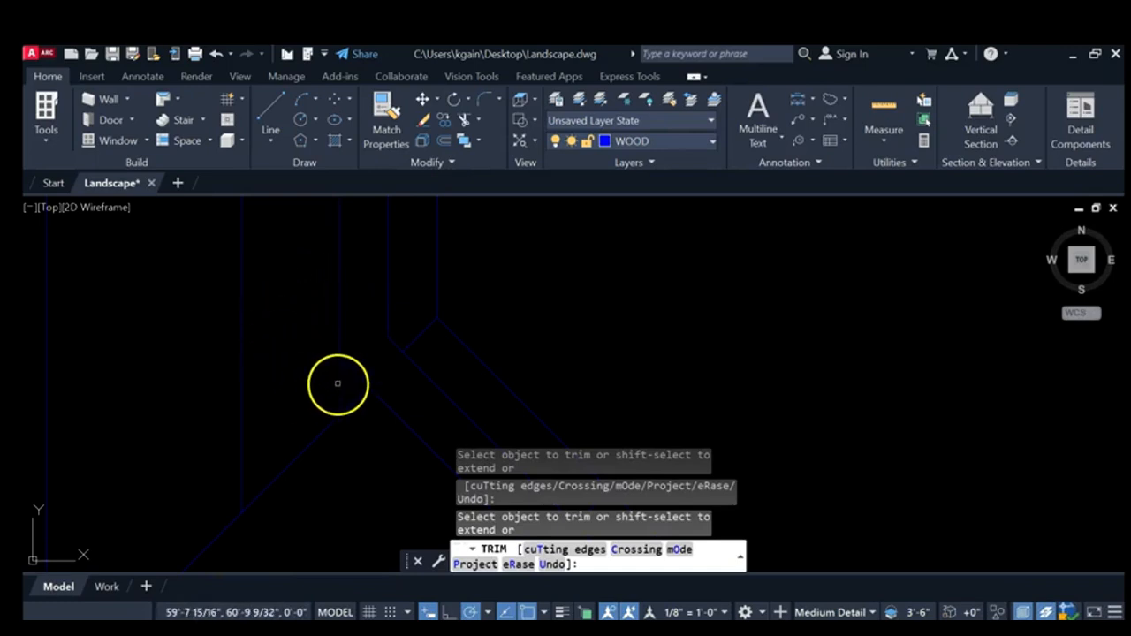
Trim the overlapping border line ends where the deck's bottom edge meets the diagonal stairs
mouse_move(417, 395)
middle_mouse_down()
mouse_move(303, 261)
mouse_move(364, 388)
middle_mouse_up()
scroll(279, 407, "down", 2)
middle_click_drag(278, 408, 439, 245)
middle_click_drag(255, 429, 409, 273)
mouse_move(349, 335)
middle_mouse_down()
mouse_move(295, 386)
mouse_move(321, 323)
mouse_move(312, 309)
mouse_move(308, 364)
middle_mouse_up()
scroll(312, 309, "up", 2)
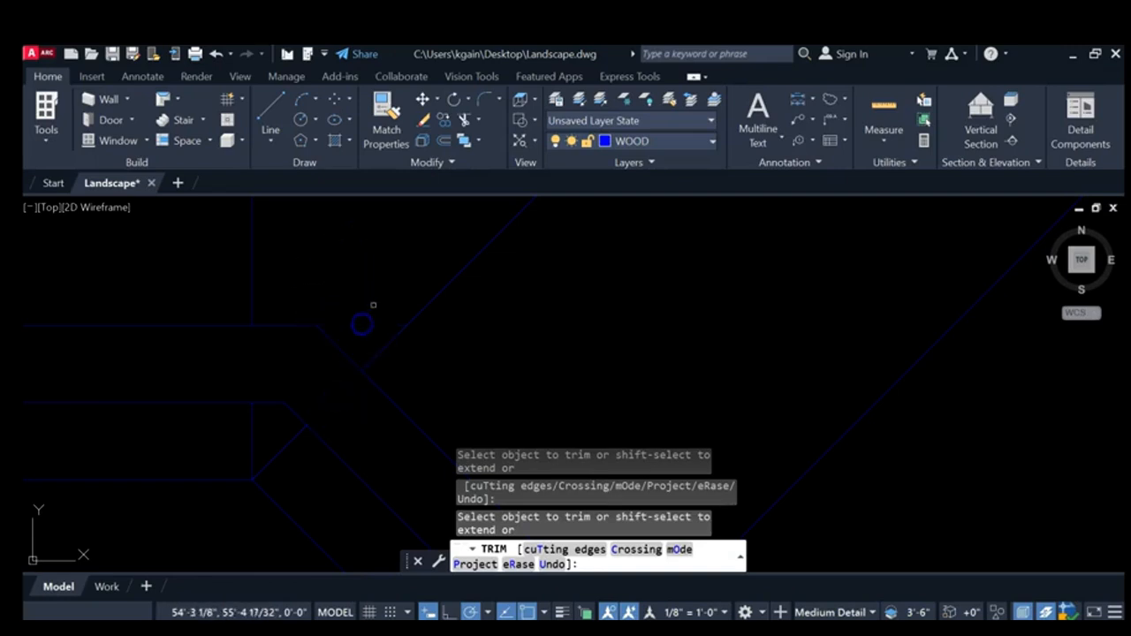
Look over the deck and stair borders, end the Trim command, and zoom to the drawing's extents
scroll(444, 308, "down", 6)
middle_click_drag(479, 311, 458, 350)
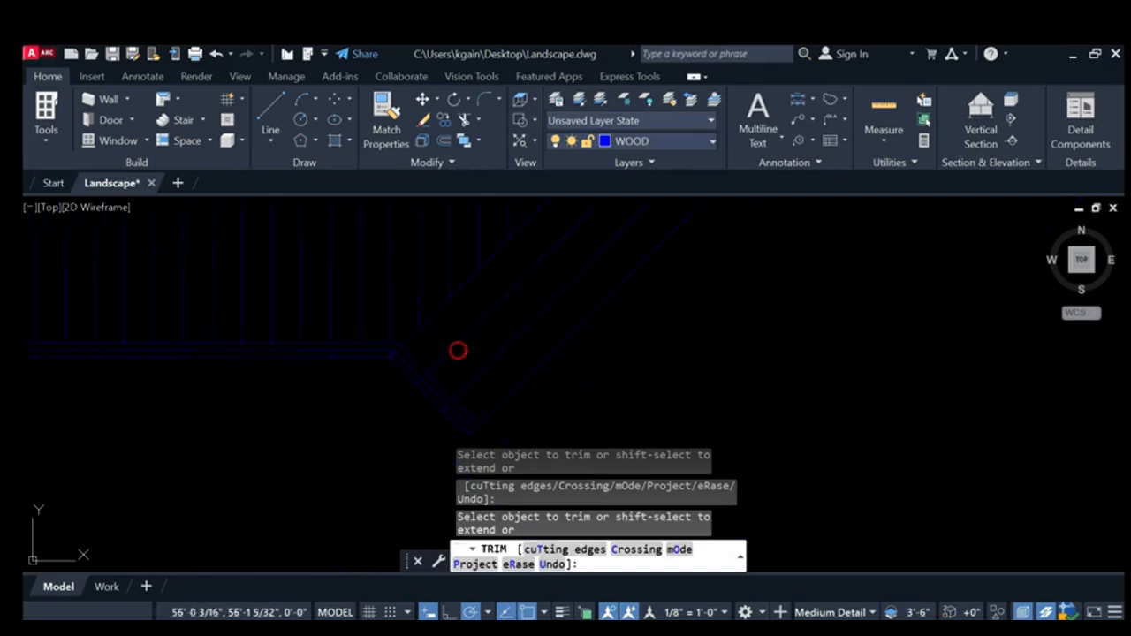
middle_click_drag(521, 297, 526, 364)
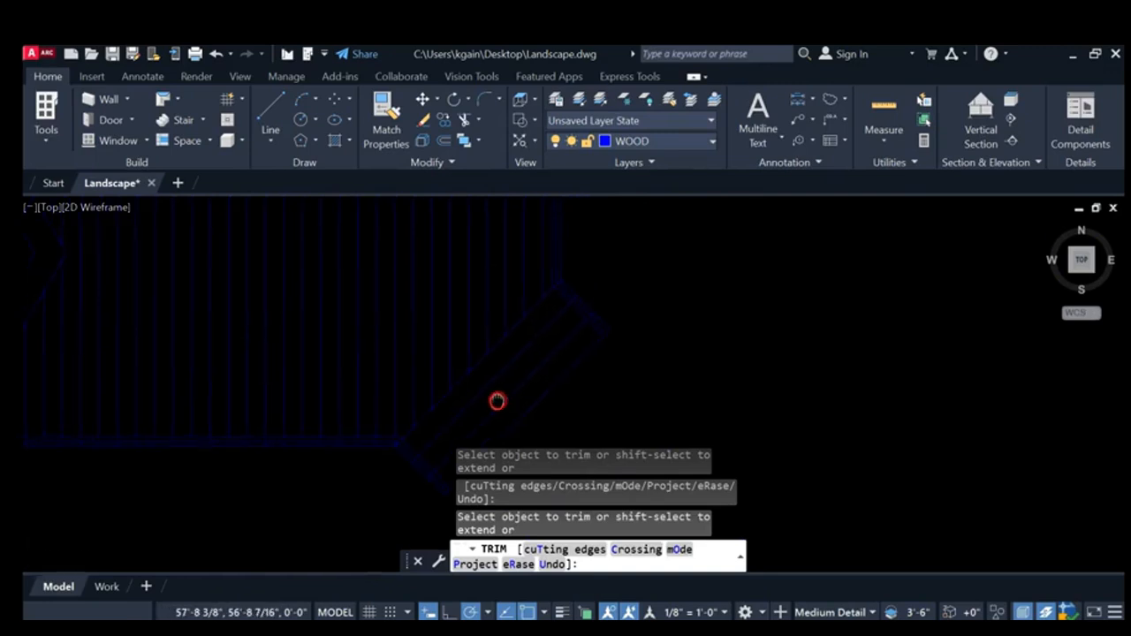
middle_click_drag(258, 391, 516, 366)
middle_click_drag(312, 369, 498, 357)
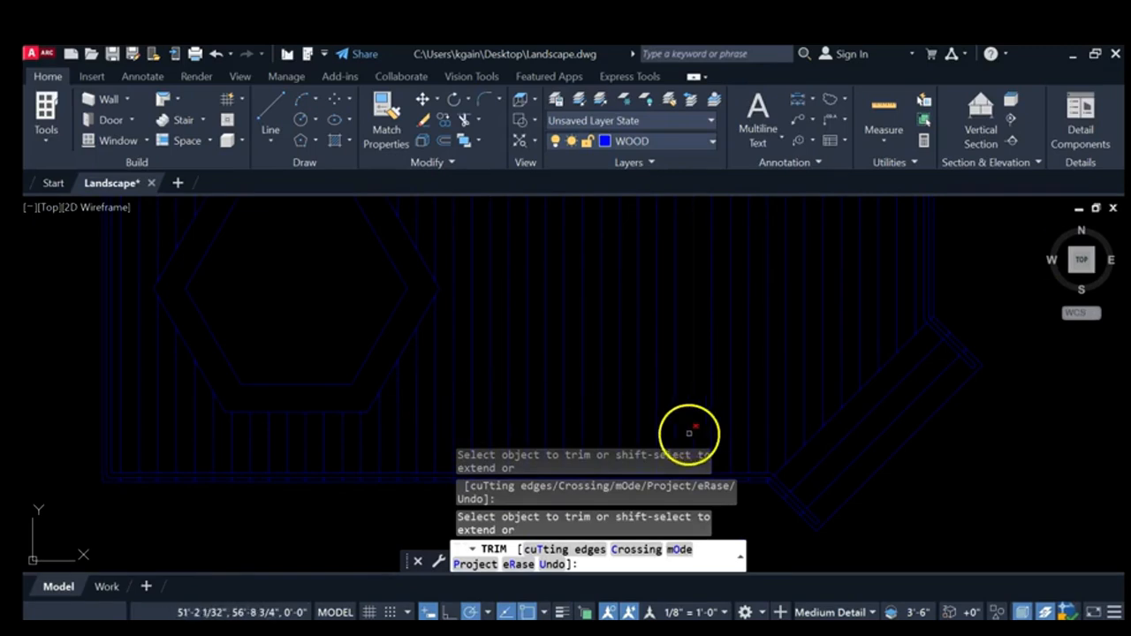
key("Escape")
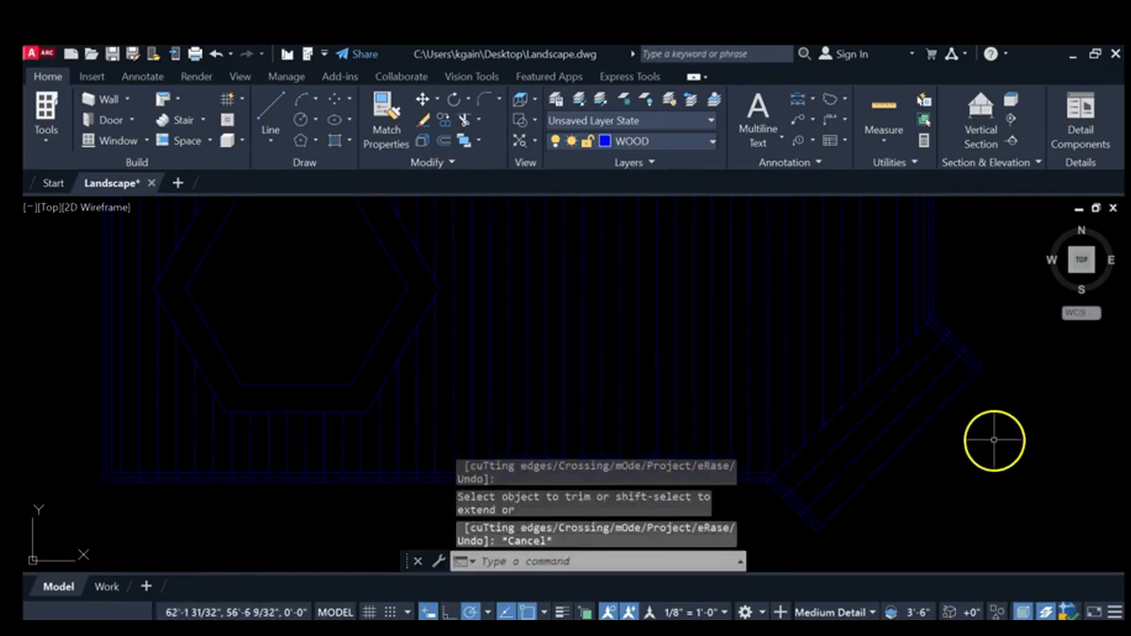
middle_click(998, 431)
middle_click(999, 431)
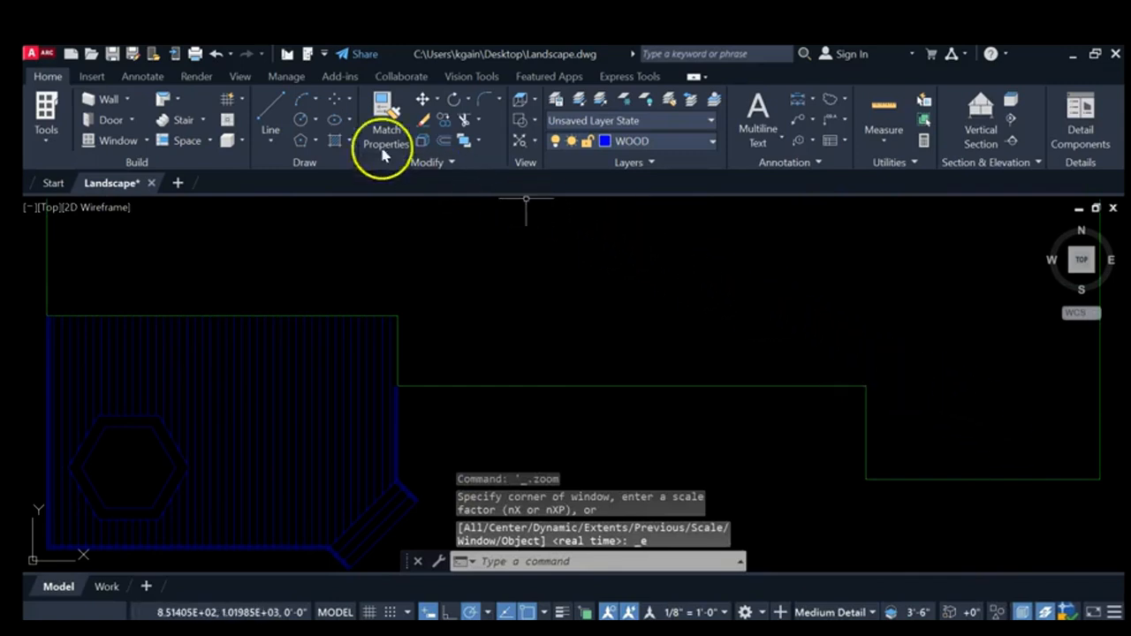
Save the drawing to the Desktop as Landscape in AutoCAD 2018 Drawing format, replacing the existing file
left_click(38, 53)
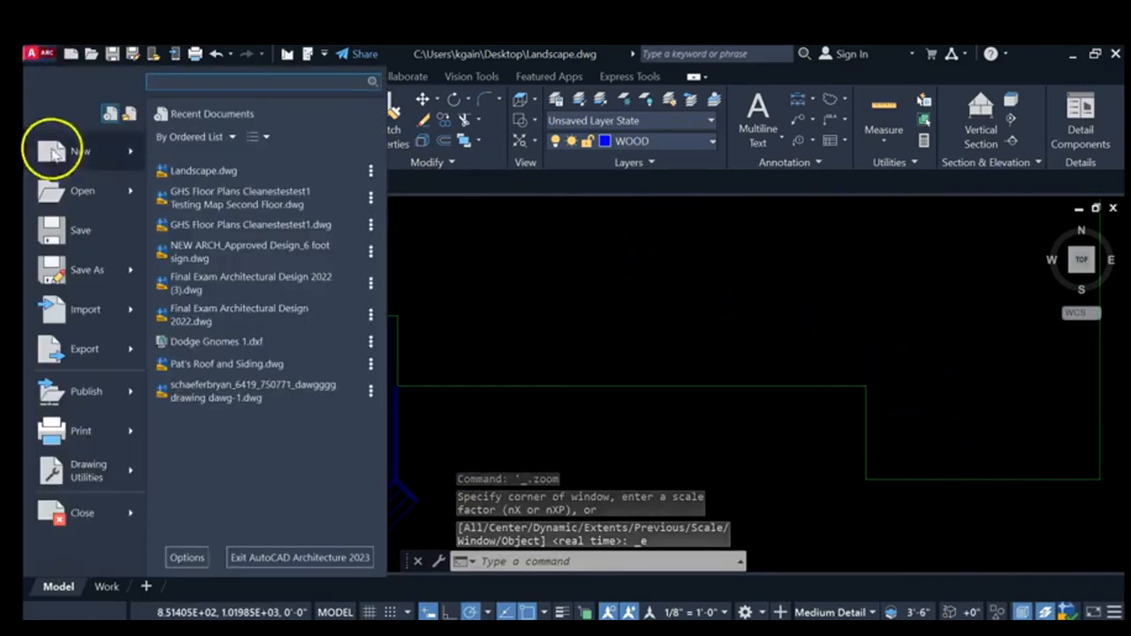
left_click(91, 269)
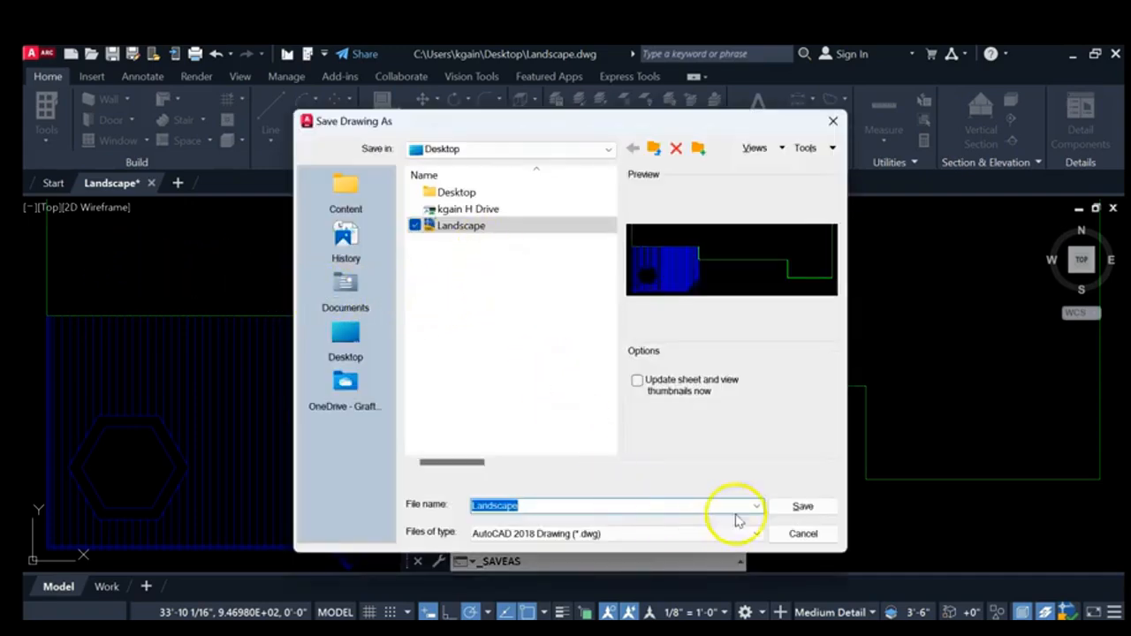
left_click(800, 505)
left_click(543, 385)
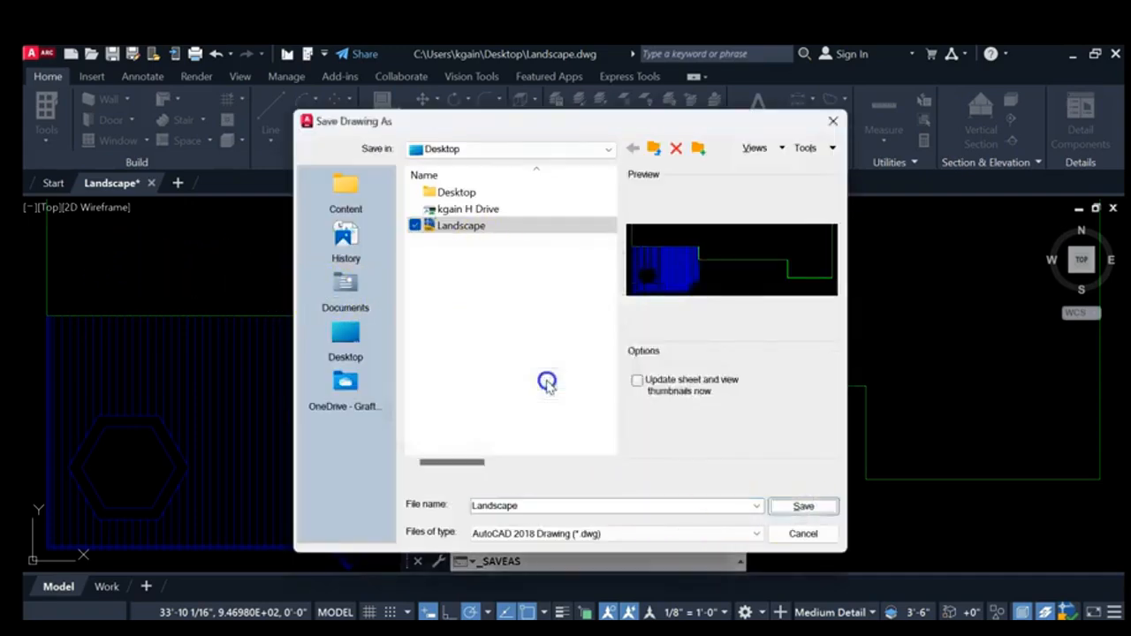